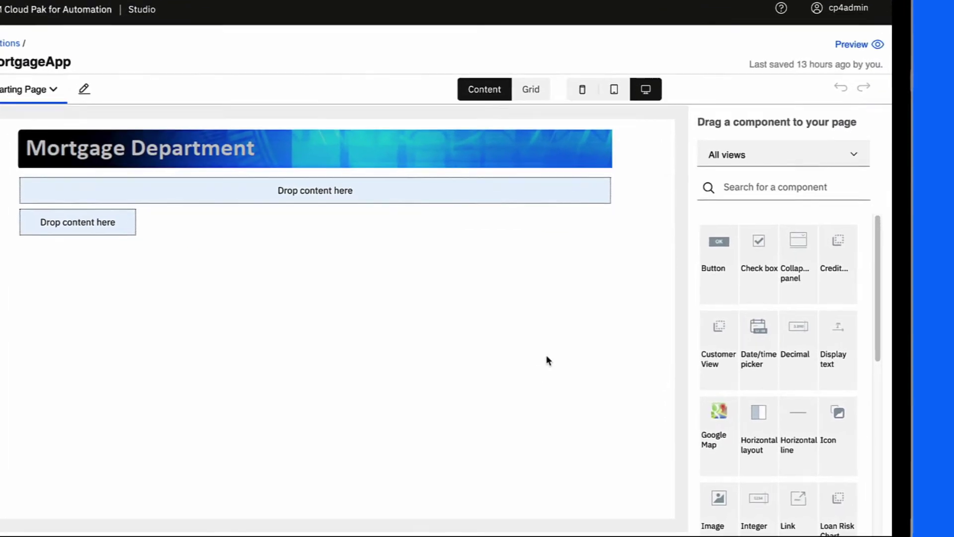
Add the Customer View form to the top drop zone, bound to a new customerInfo variable
click(775, 187)
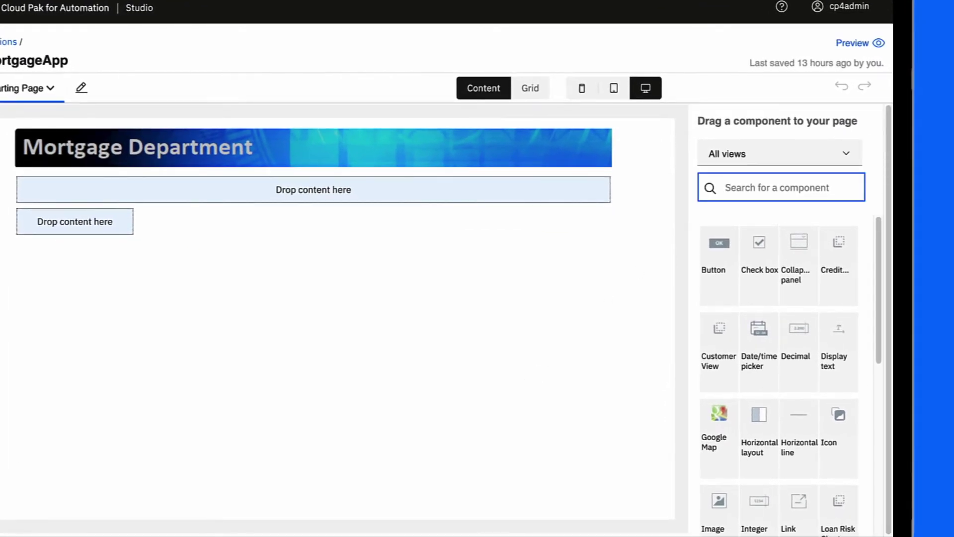
text(customer)
drag(723, 276, 351, 184)
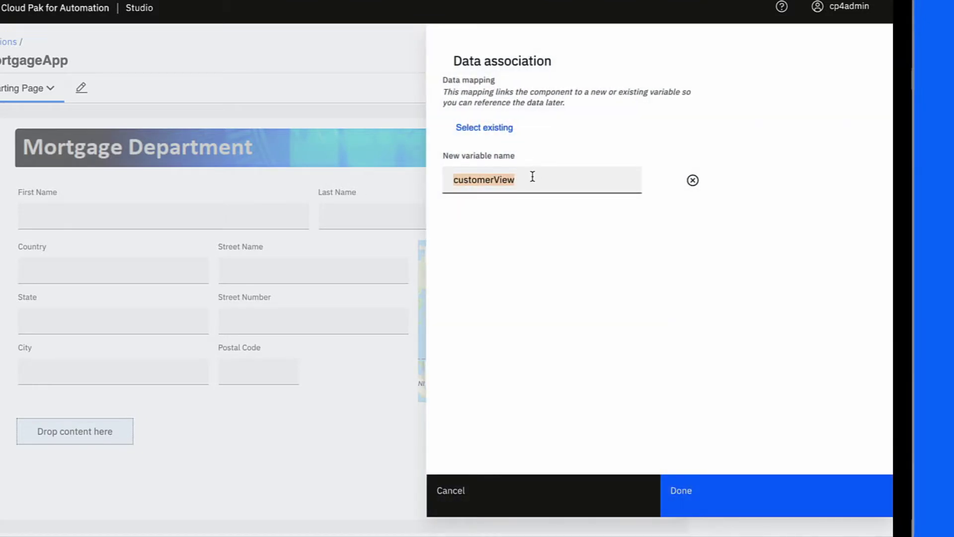
click(529, 181)
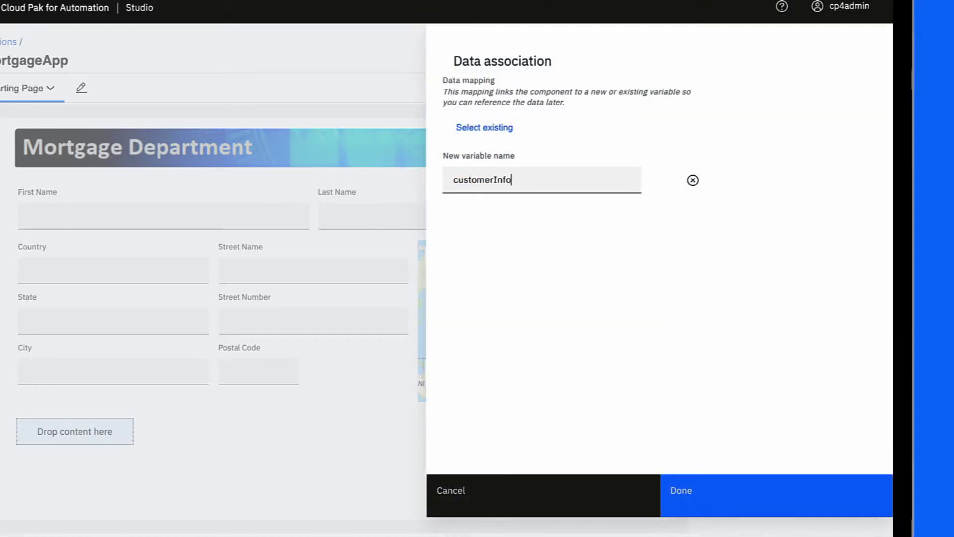
click(690, 504)
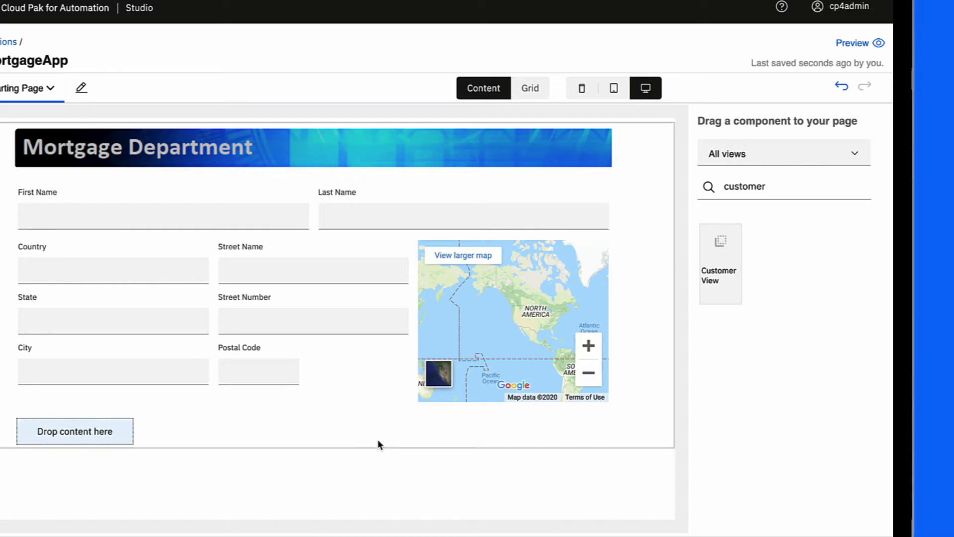
Filter the components to automation services, then go back to the Applications list
click(836, 158)
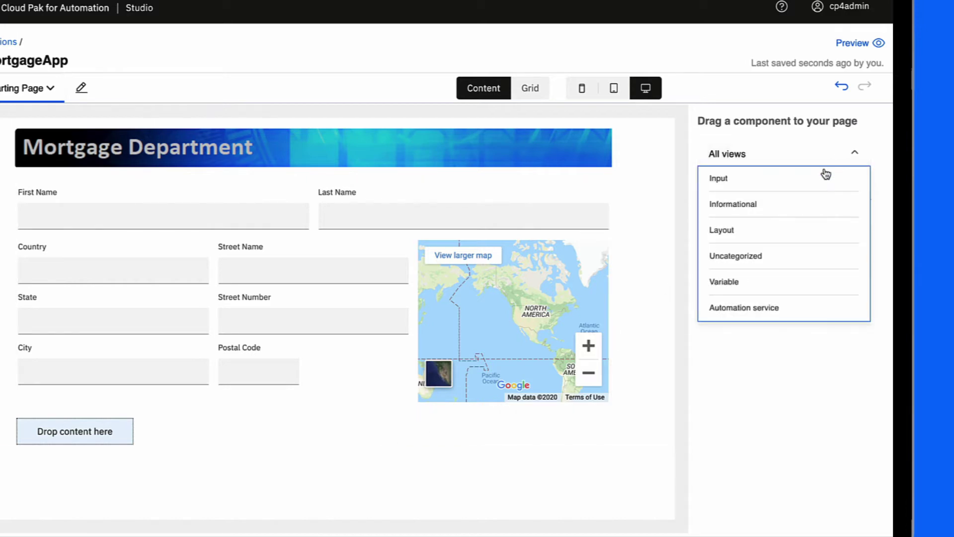
click(748, 308)
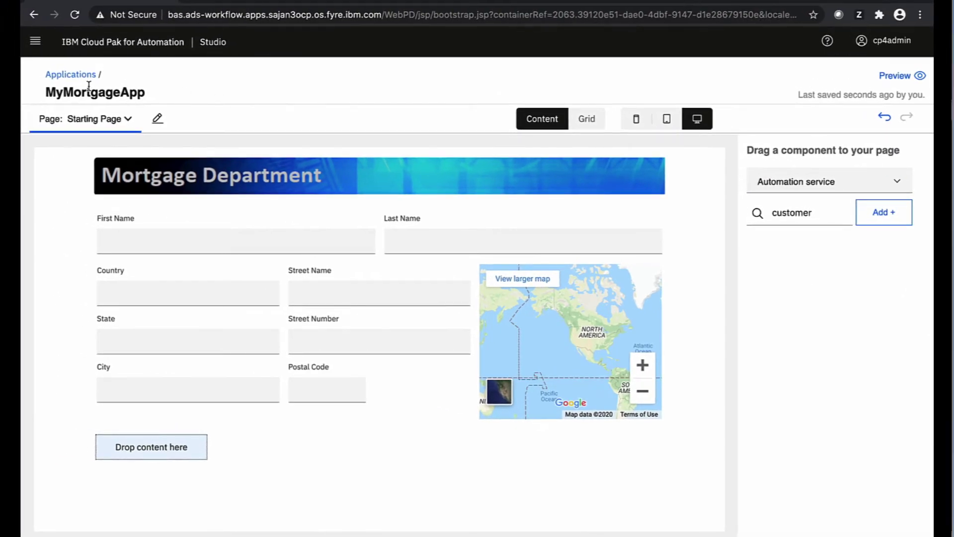
click(77, 76)
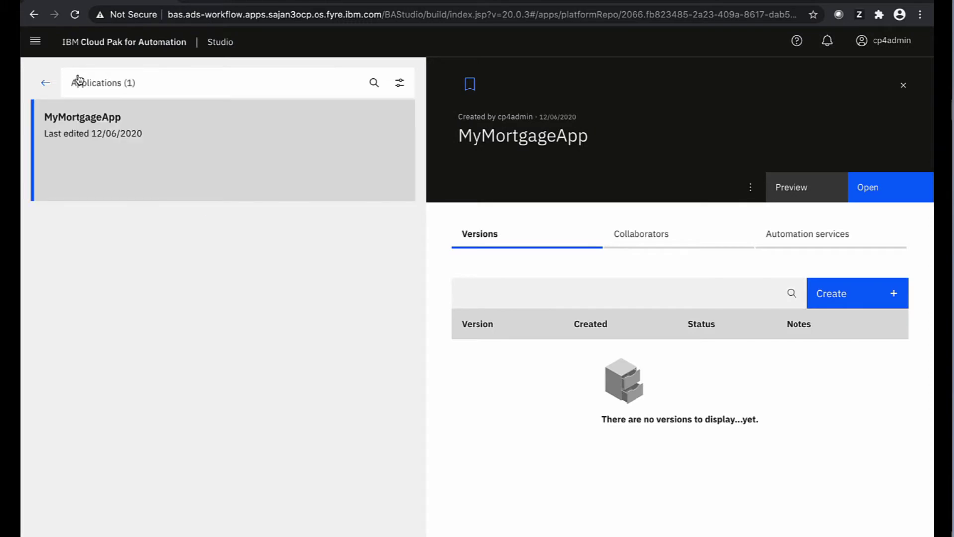
From Automations, create a decision automation named Loan risk assessment
click(35, 42)
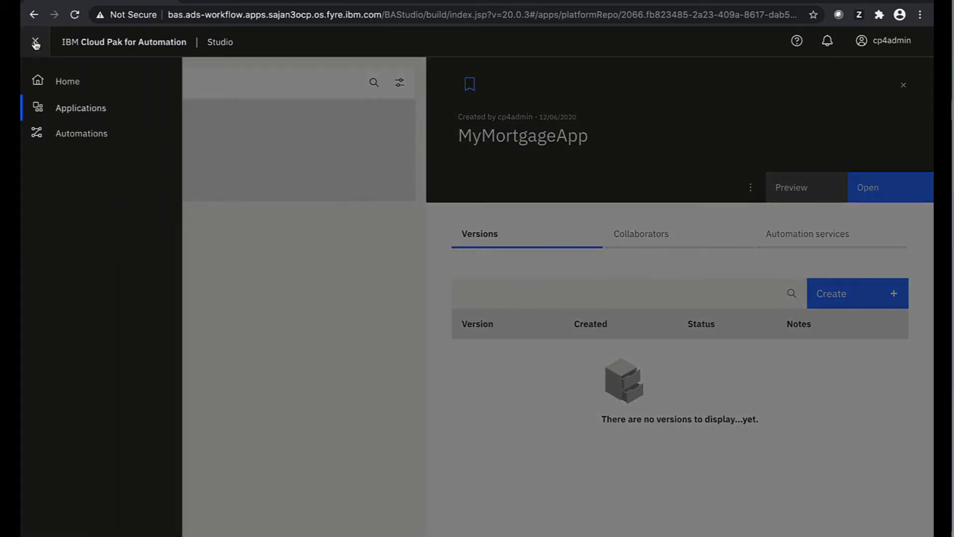
click(87, 134)
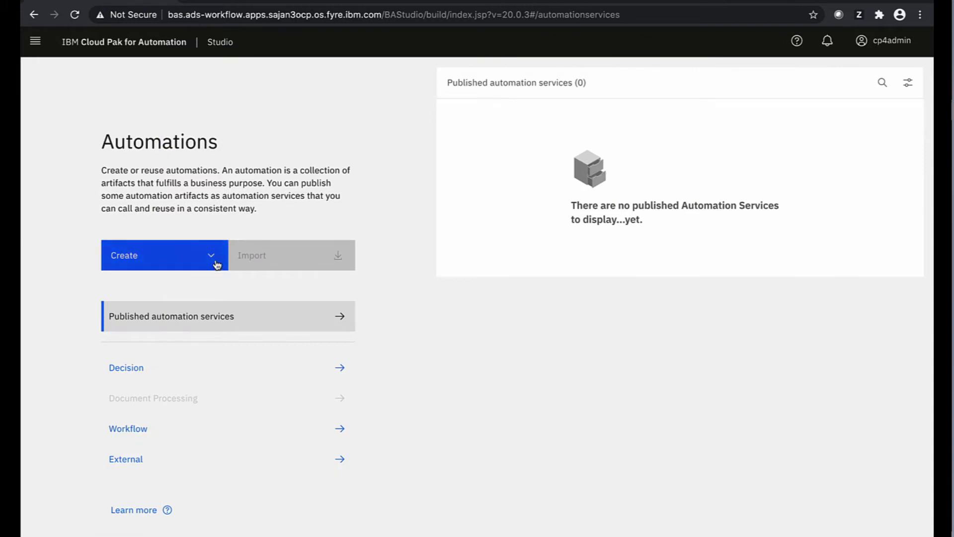
click(213, 260)
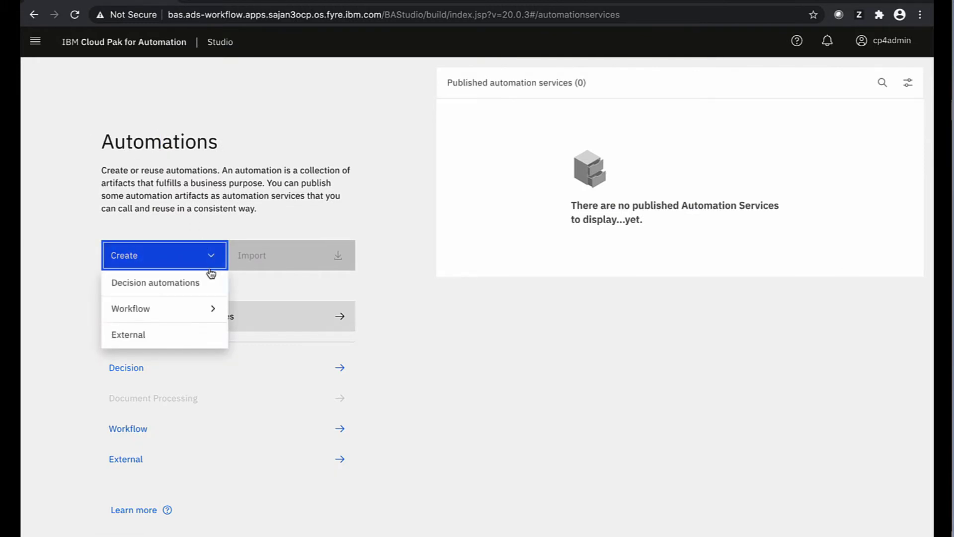
click(176, 293)
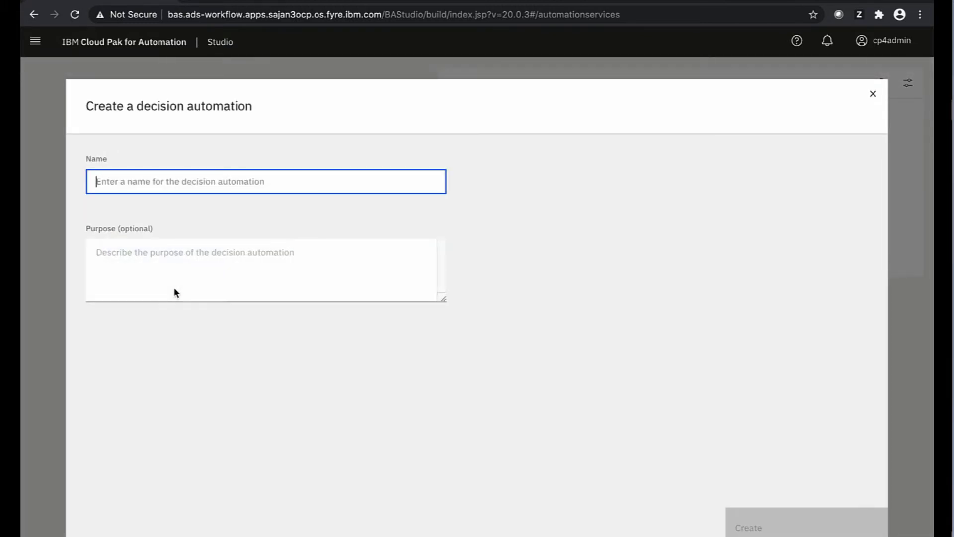
text(Loan risk assessment)
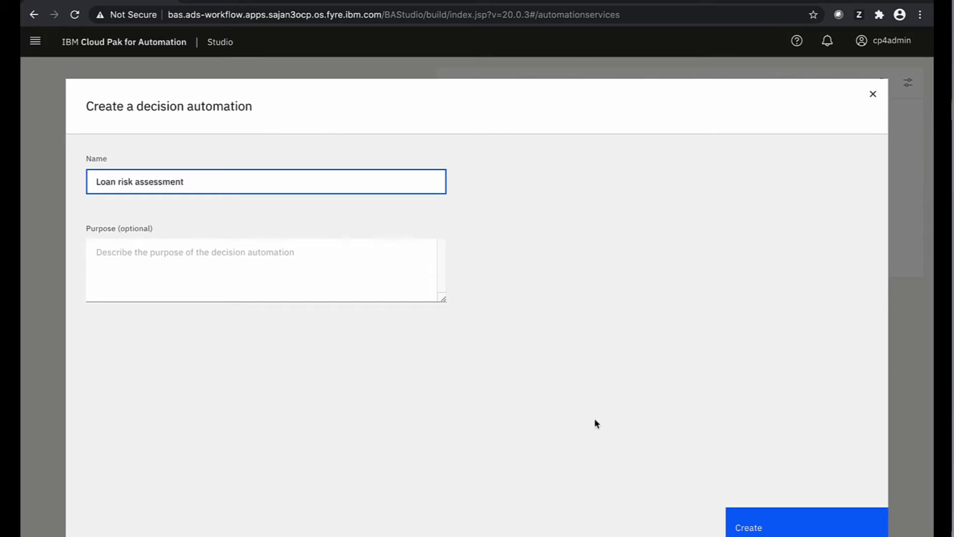
key(Return)
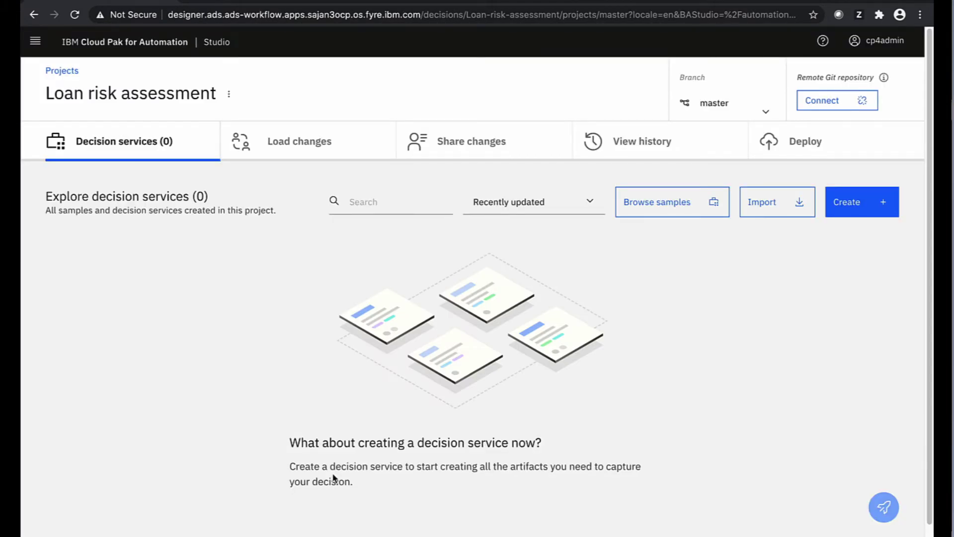
Connect the project to the remote ads-demo1.git repository using the Git account username and password
click(822, 101)
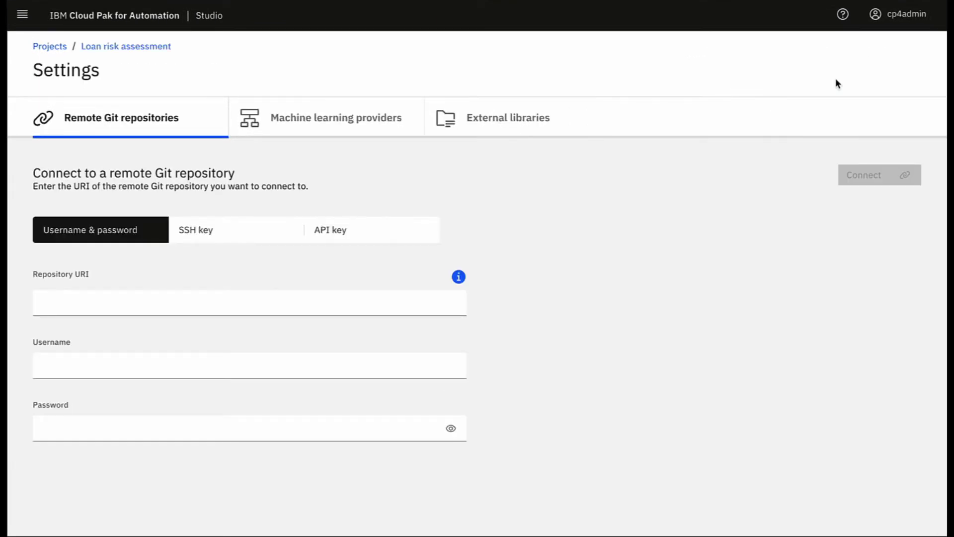
click(62, 304)
text(https://github.com/straill7/ads-demo1.git)
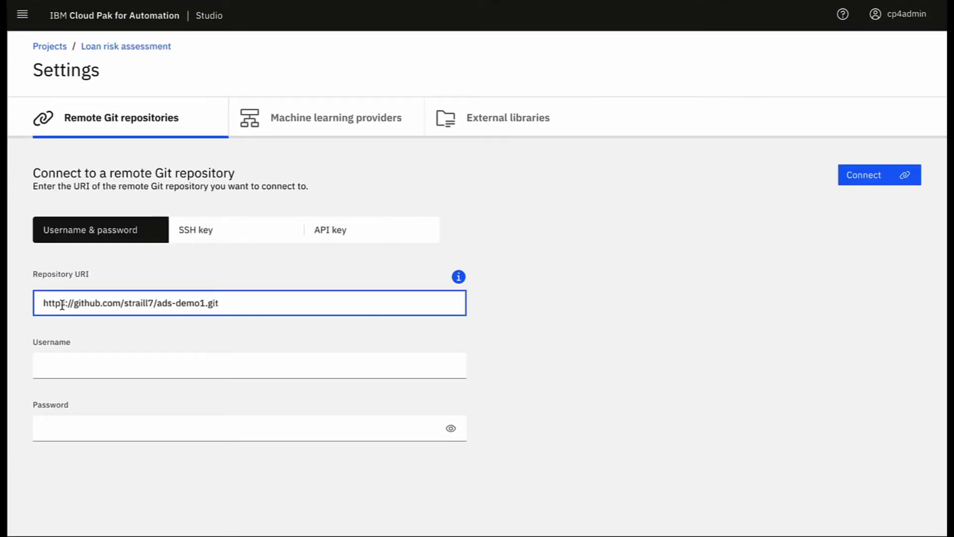
click(64, 362)
text(straill7)
click(70, 428)
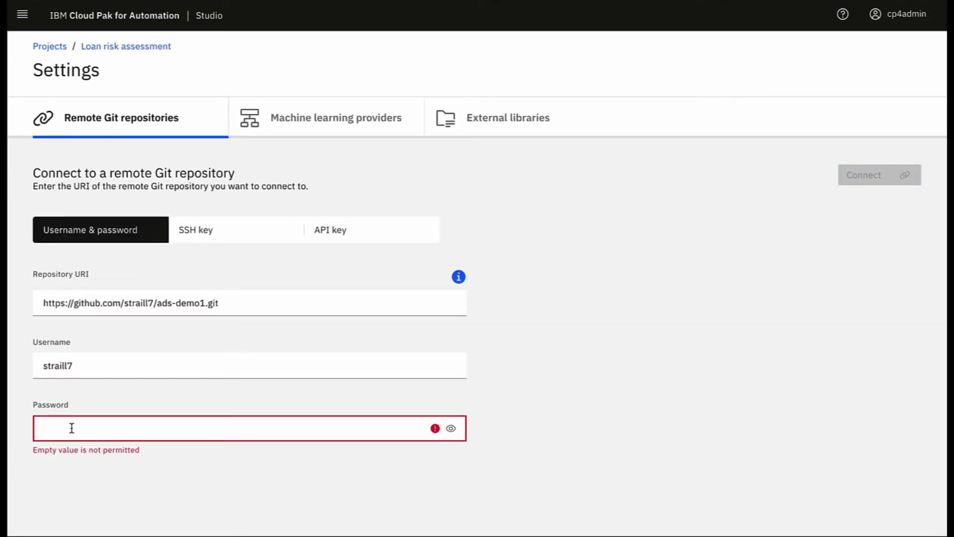
key(ctrl+v)
click(855, 173)
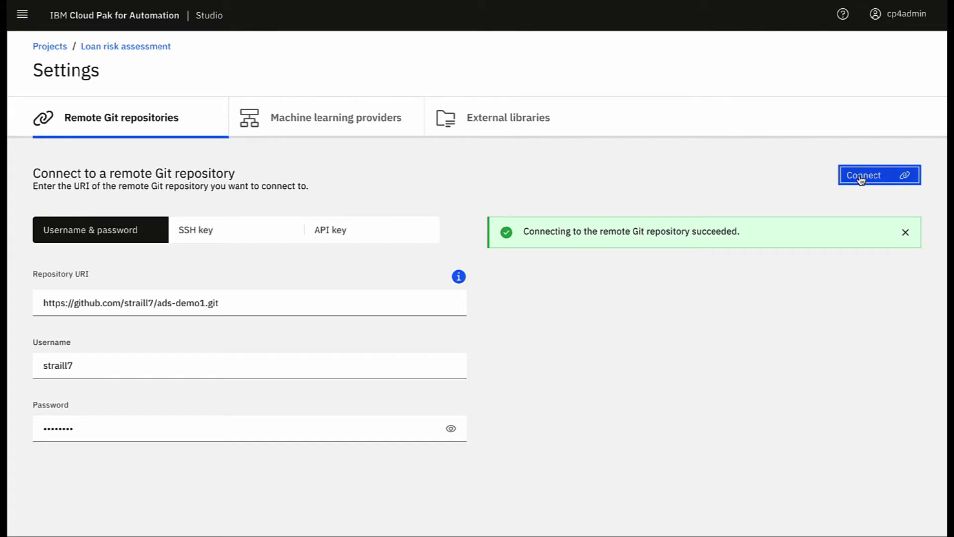
click(148, 48)
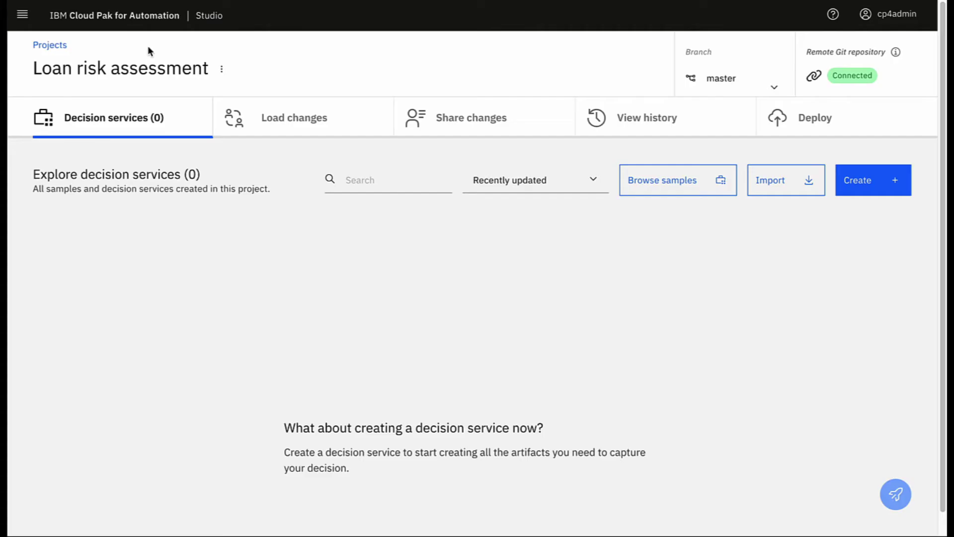
Create the Loan risk assessment decision service in English (United States)
click(854, 189)
text(Loan risk assessment)
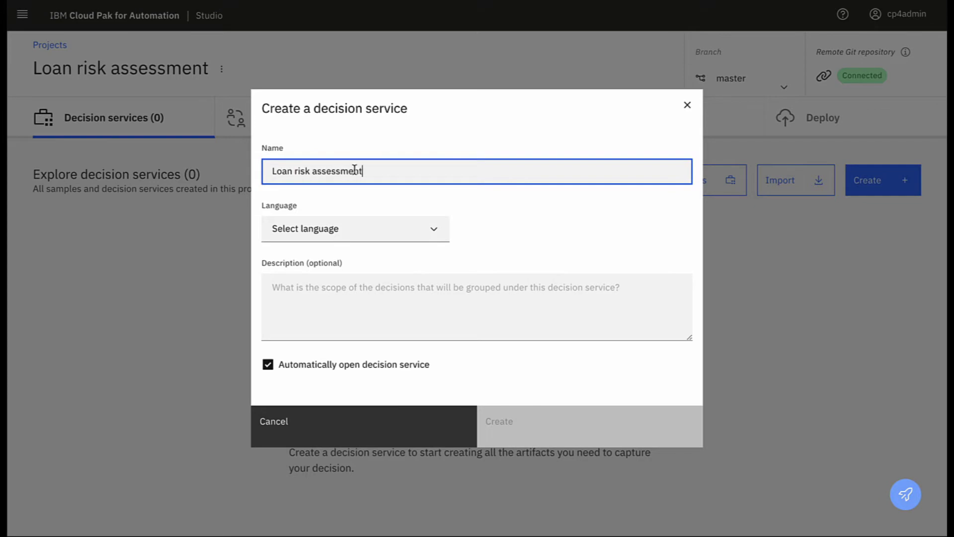
click(441, 238)
click(362, 241)
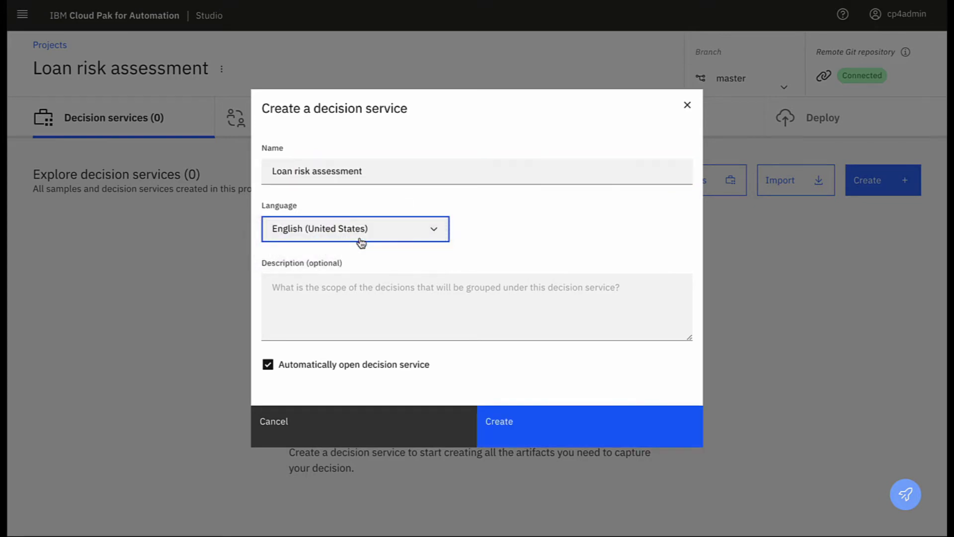
click(514, 443)
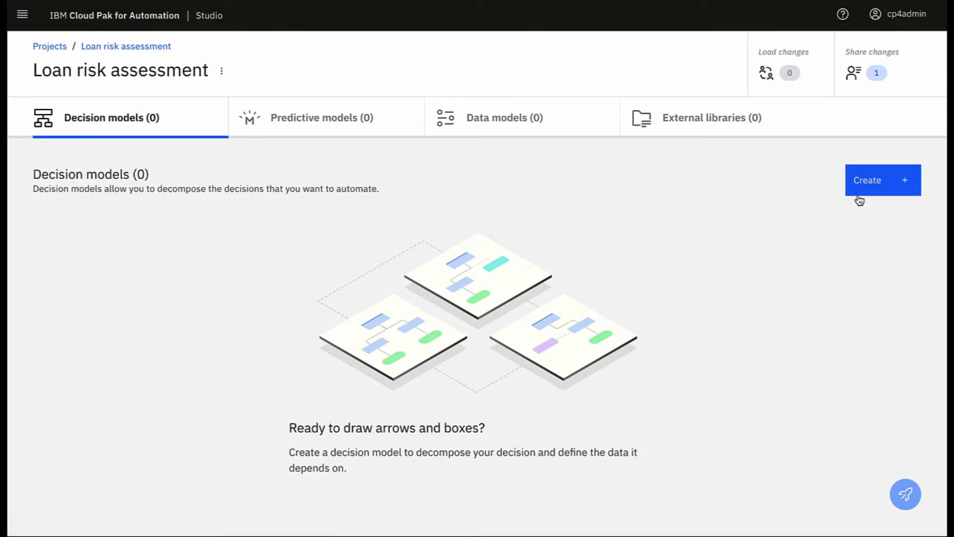
Add the isMortgageAutoApproved decision model and select its Input node
click(859, 189)
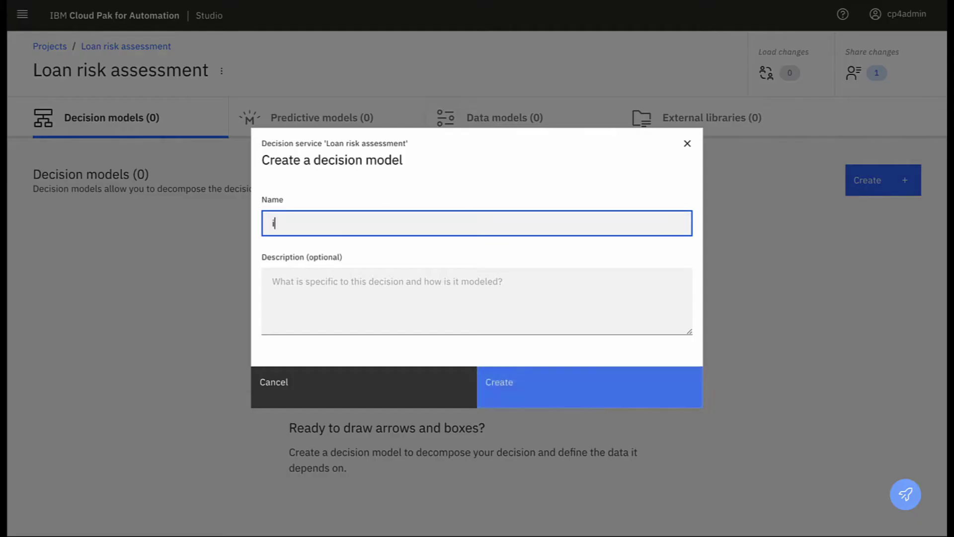
text(isMortgageAutoApproved)
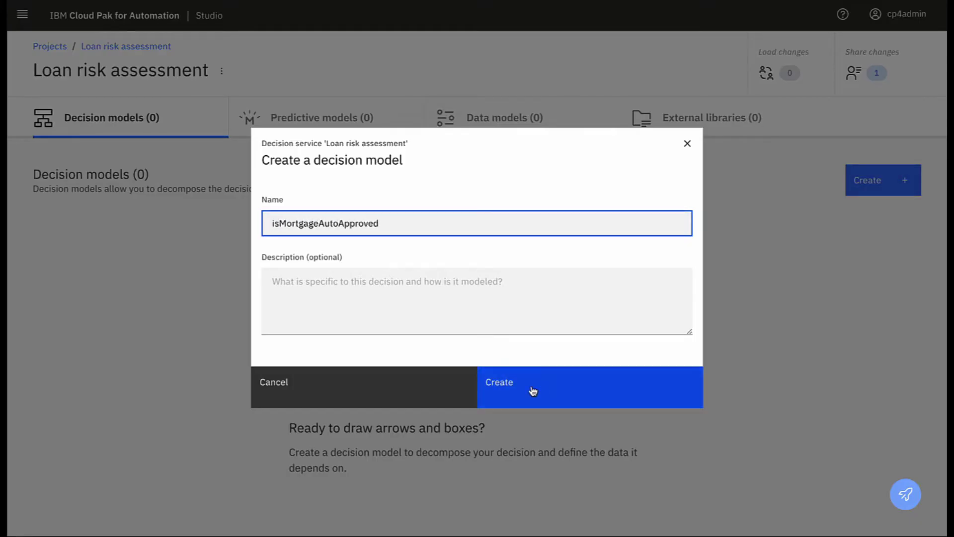
click(527, 393)
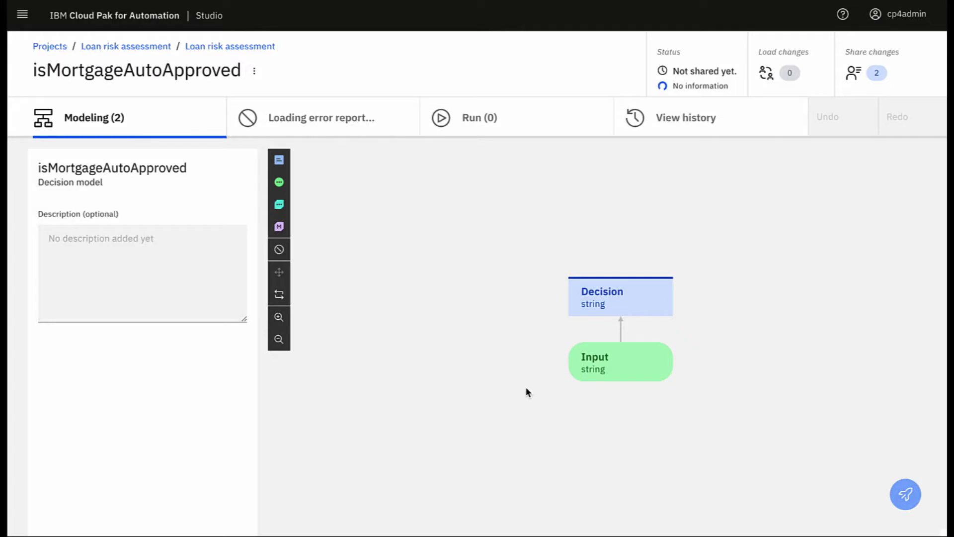
click(606, 368)
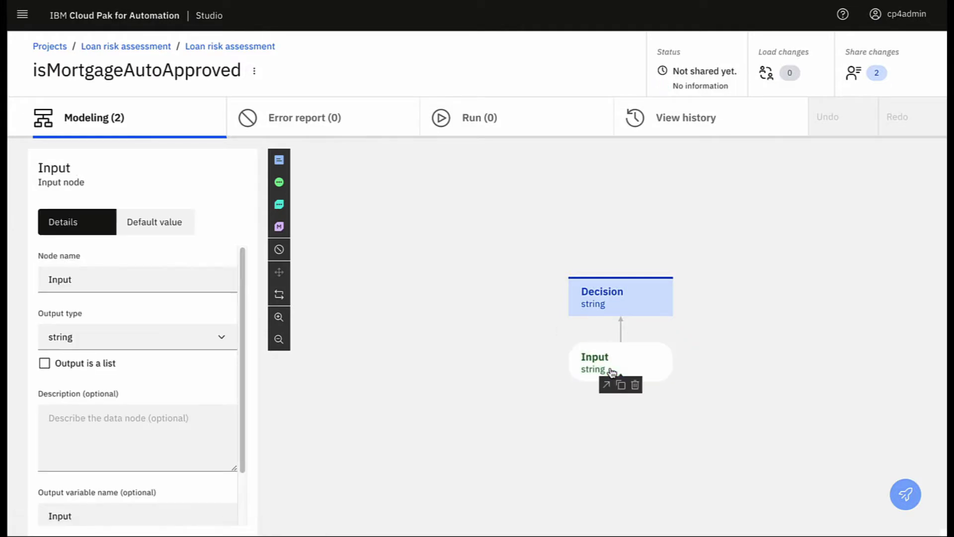
Make mortgageAmount a number input and add a number yearlyIncome input feeding the Decision node
double_click(91, 279)
text(mortgageAmount)
click(189, 334)
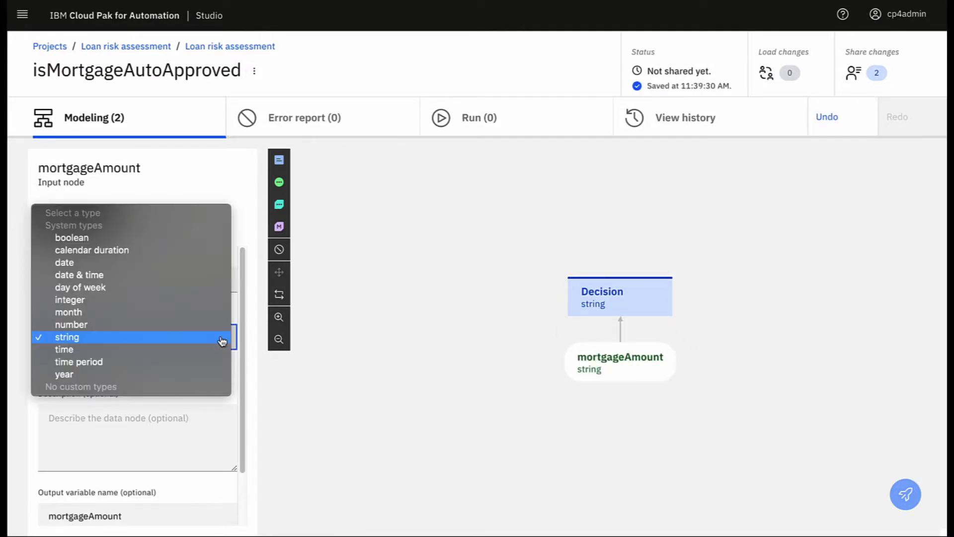
click(190, 326)
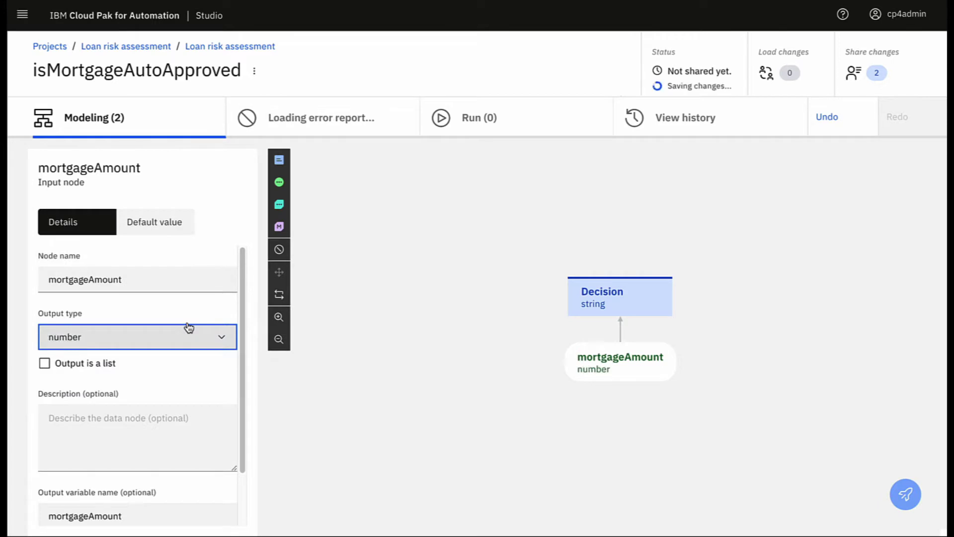
click(279, 181)
text(yearlyIncome)
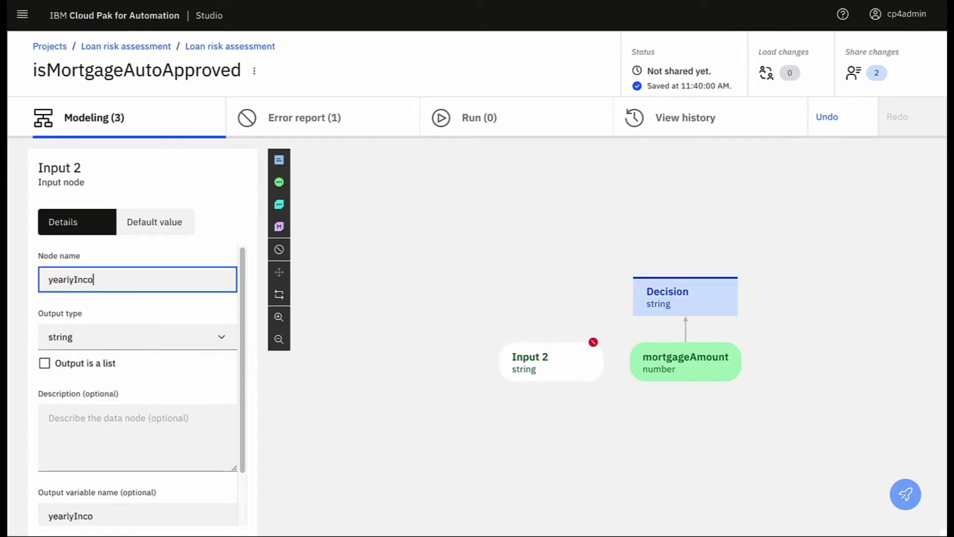
click(224, 341)
click(121, 323)
mouse_move(555, 364)
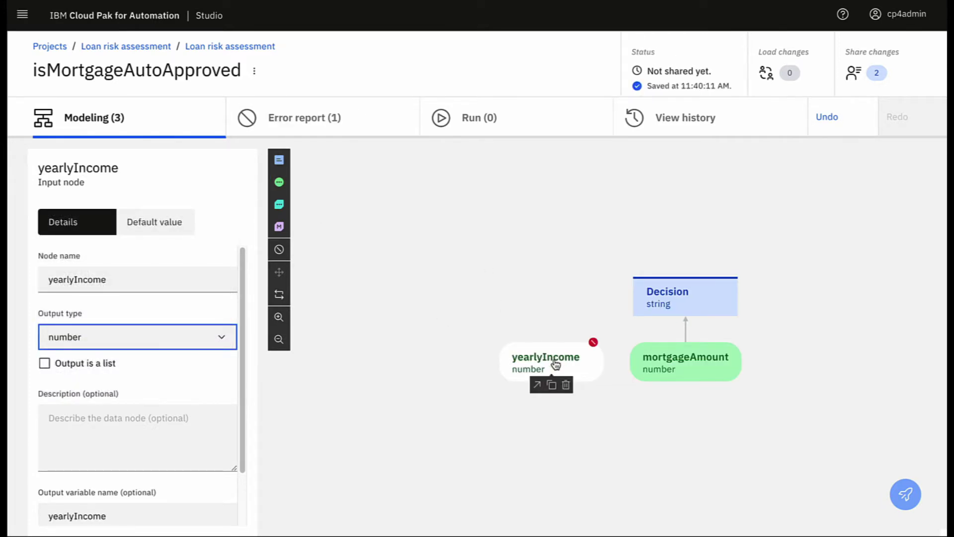
drag(542, 385, 649, 300)
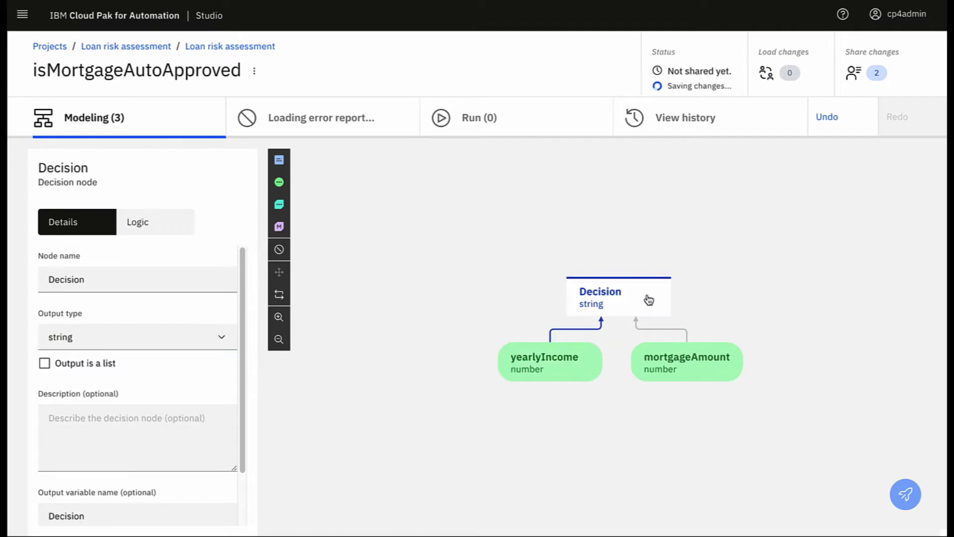
Rename the decision to isApproved with a boolean output and start adding its logic
double_click(145, 281)
text(isApproved)
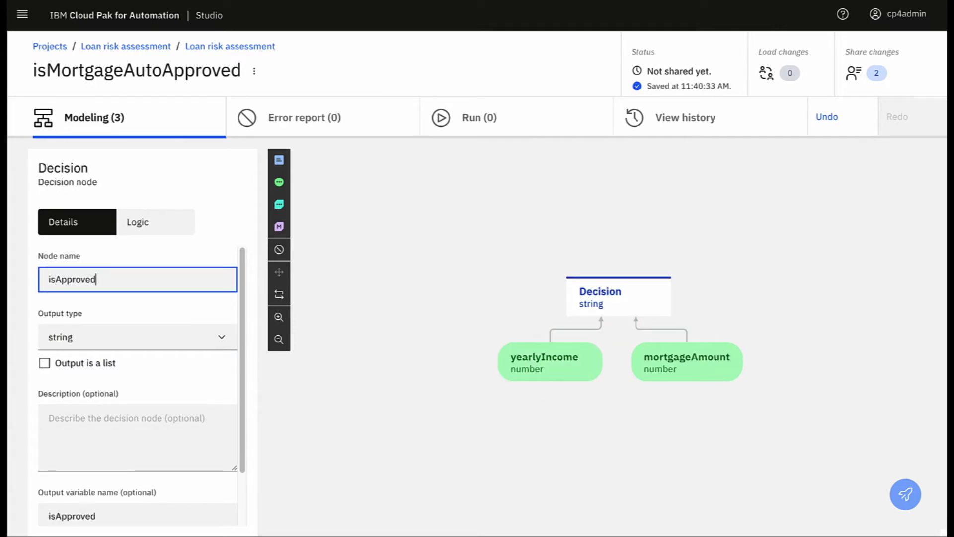
click(223, 343)
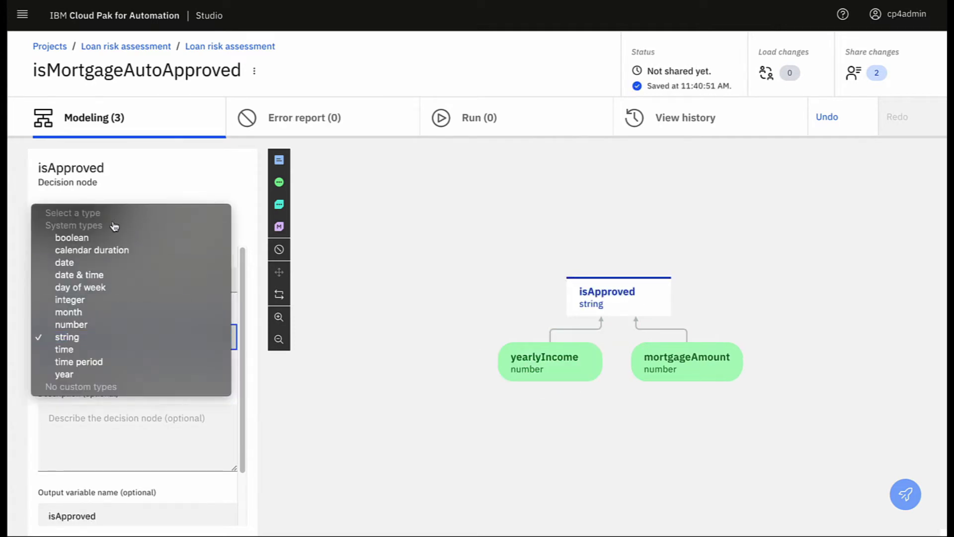
click(102, 238)
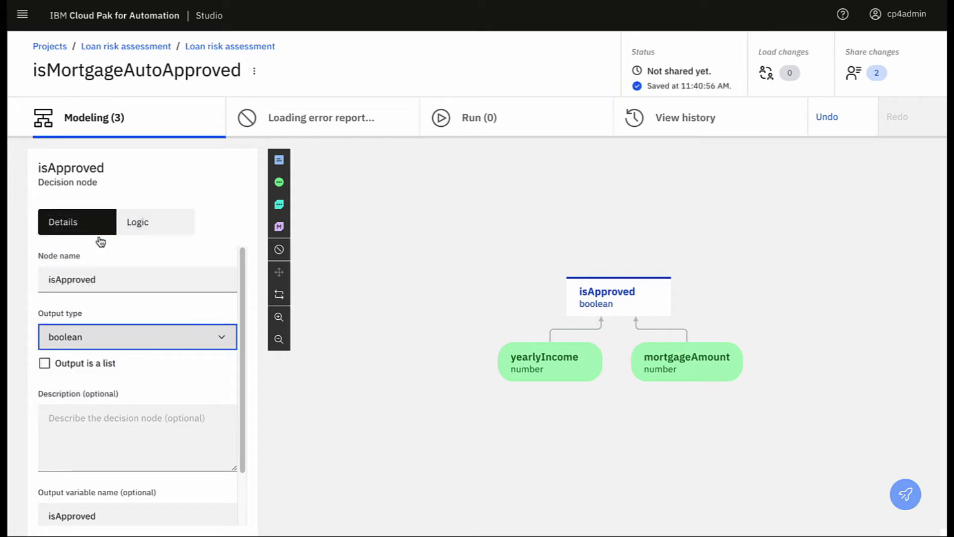
click(139, 225)
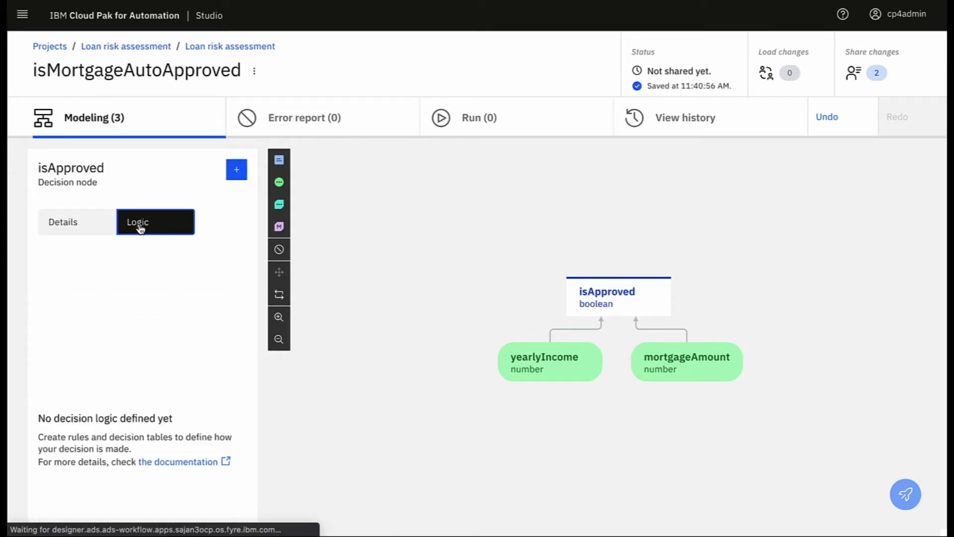
click(236, 175)
Create business rule mortgageApprovalLogic with mortgageAmount and yearlyIncome as criteria
click(209, 193)
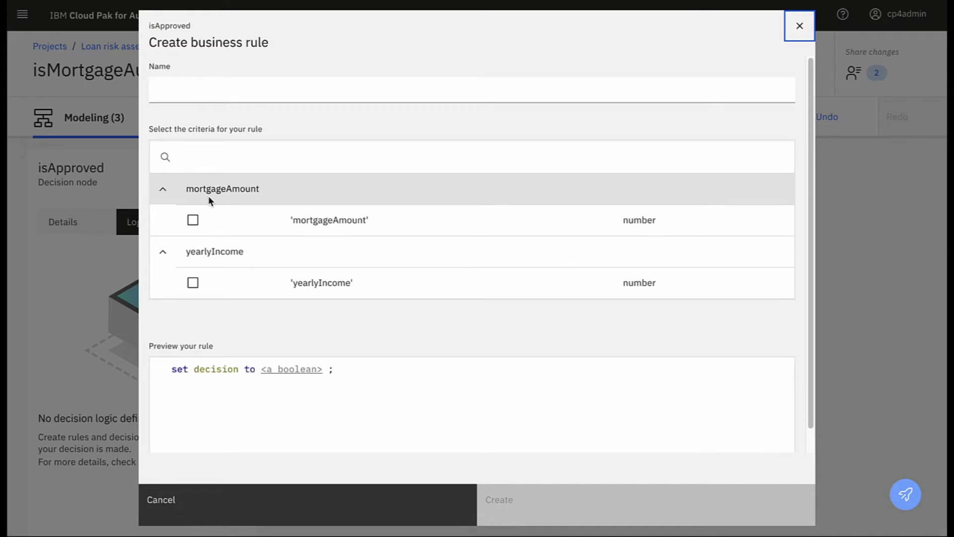
click(181, 92)
text(mortgageApprovalLogic)
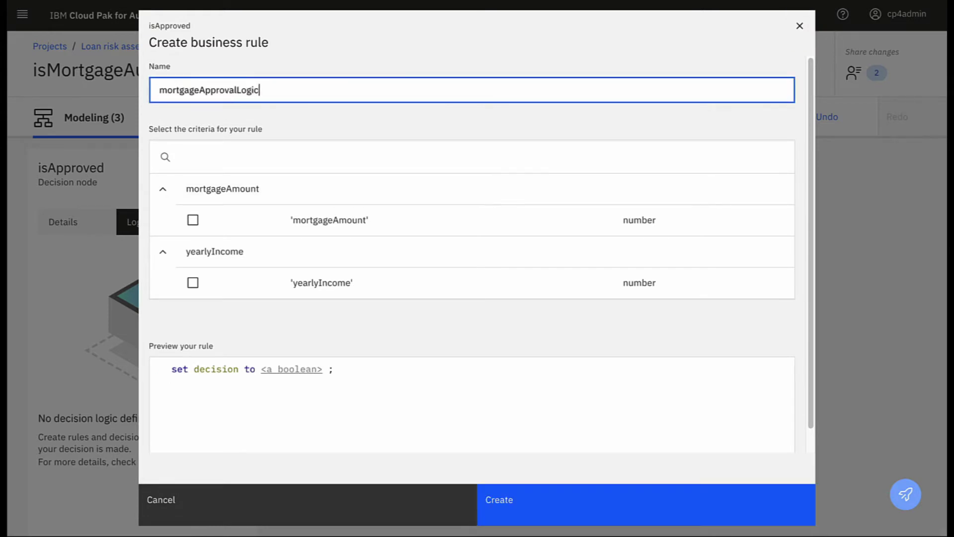
click(193, 221)
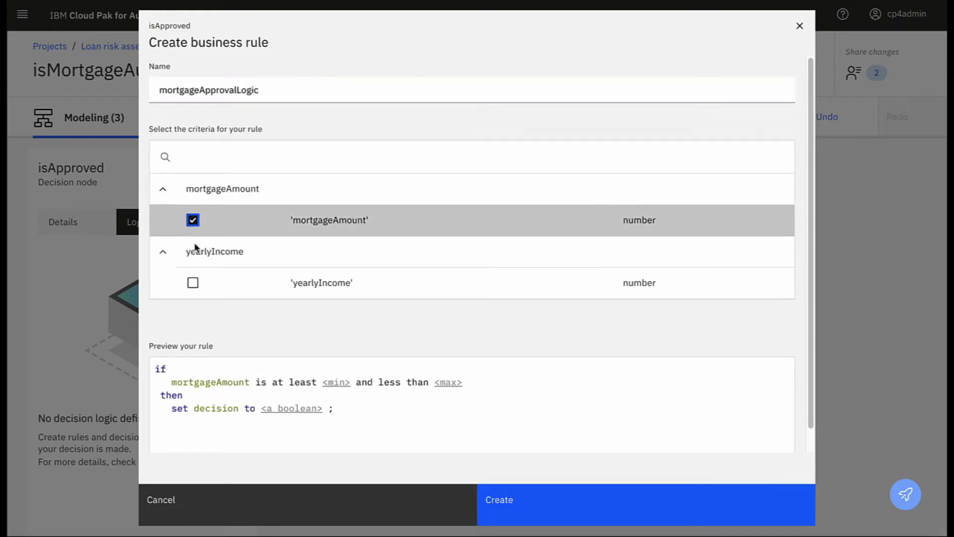
click(194, 283)
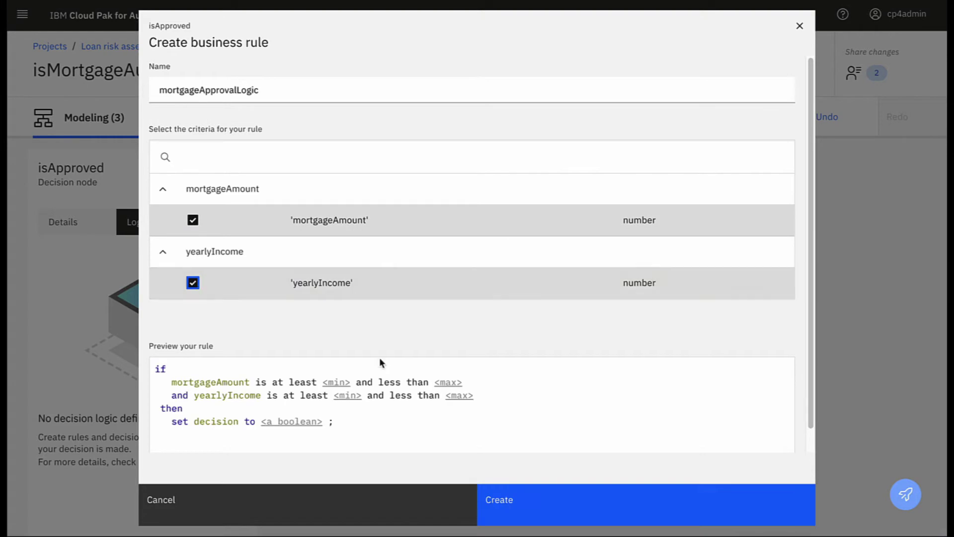
click(478, 486)
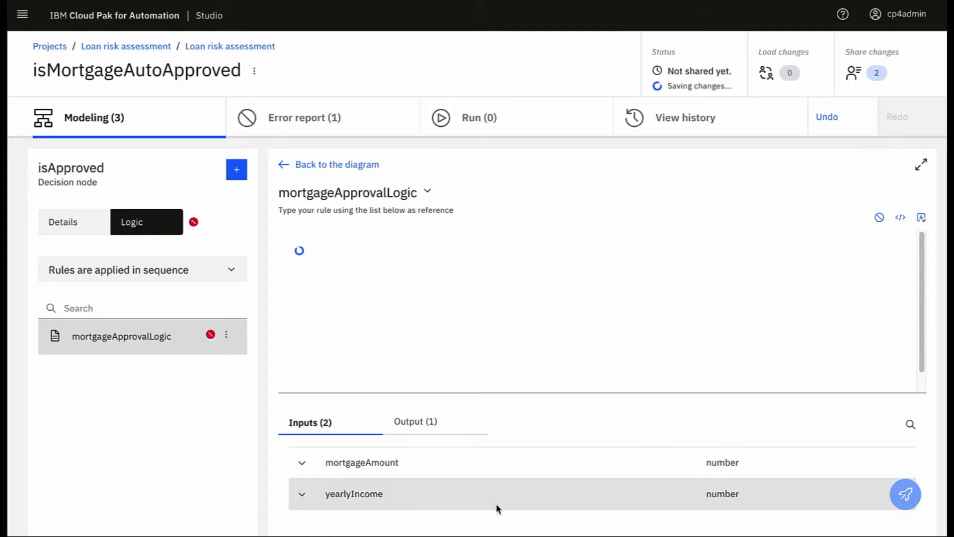
Edit the rule: if mortgageAmount is less than yearlyIncome set decision to true, else false
drag(401, 256, 487, 255)
key(BackSpace)
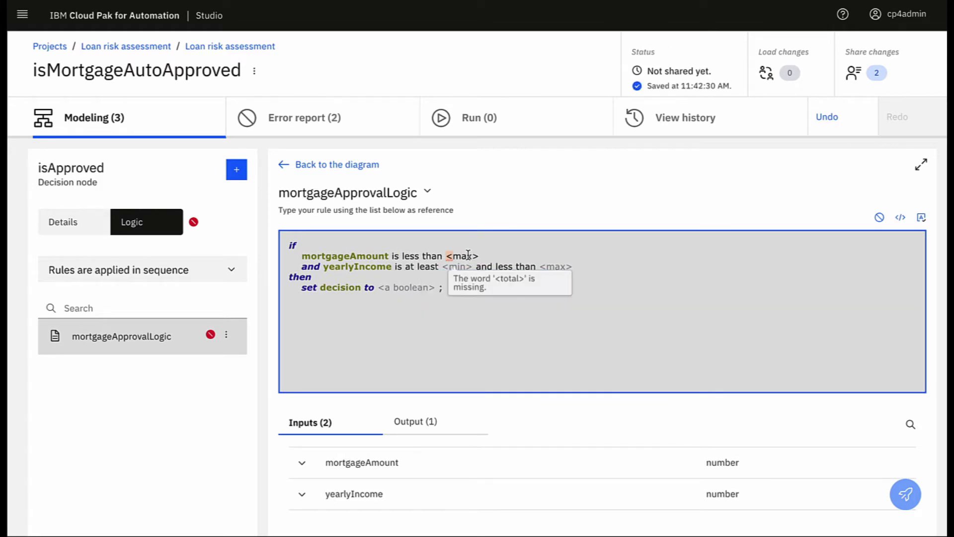
key(BackSpace)
click(520, 341)
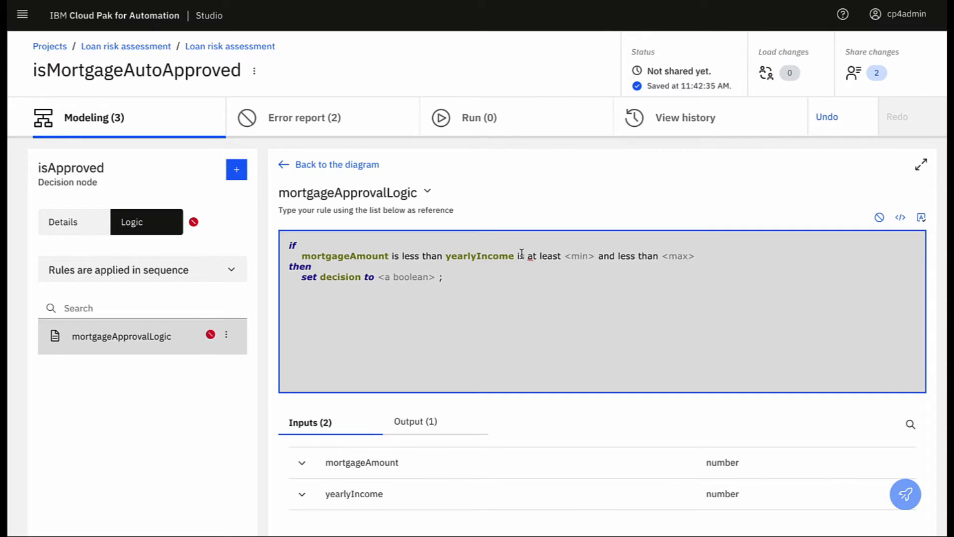
drag(518, 256, 696, 258)
key(BackSpace)
click(406, 280)
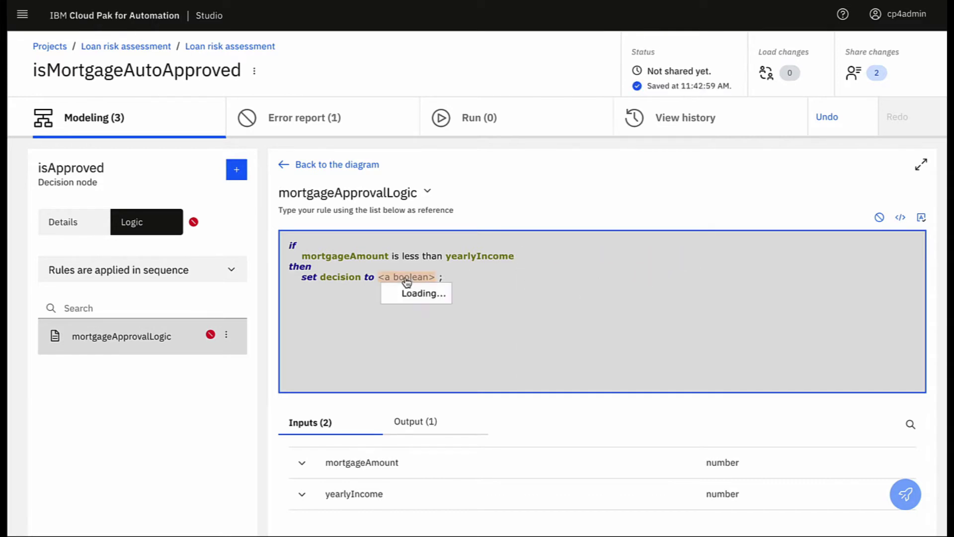
click(403, 328)
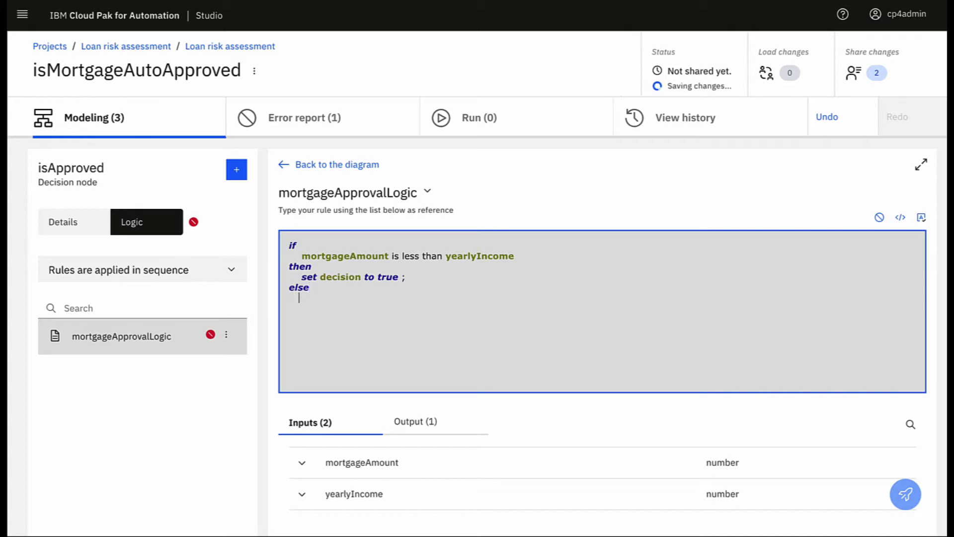
text(set decision to false)
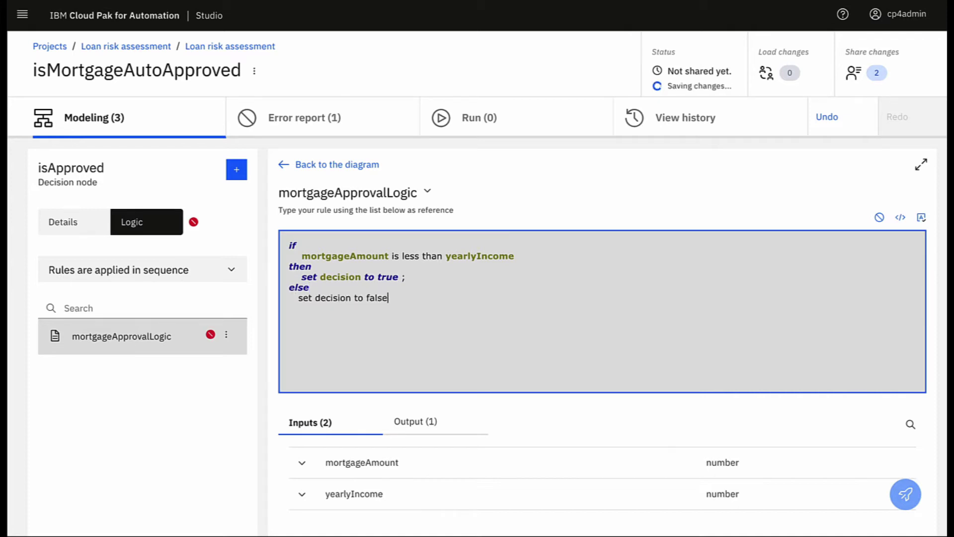
text( ;)
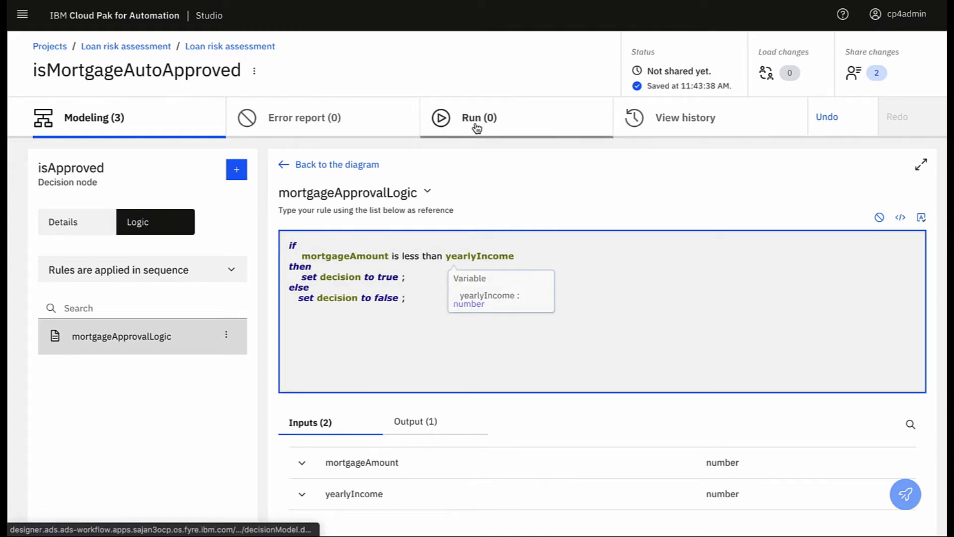
click(476, 128)
Run a test dataset with mortgageAmount 30000 and yearlyIncome 50000, giving true
click(236, 178)
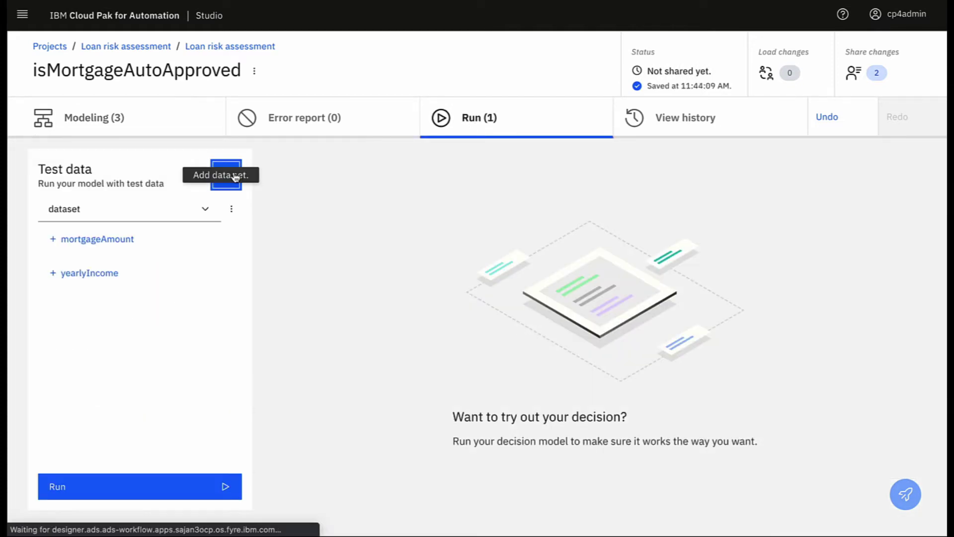
click(114, 239)
click(72, 261)
text(30000)
click(60, 298)
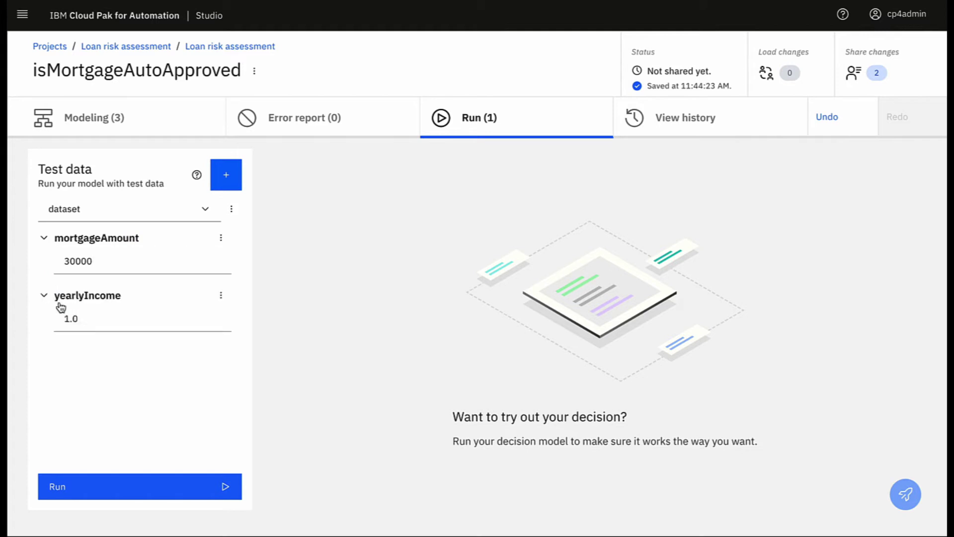
click(56, 319)
click(140, 486)
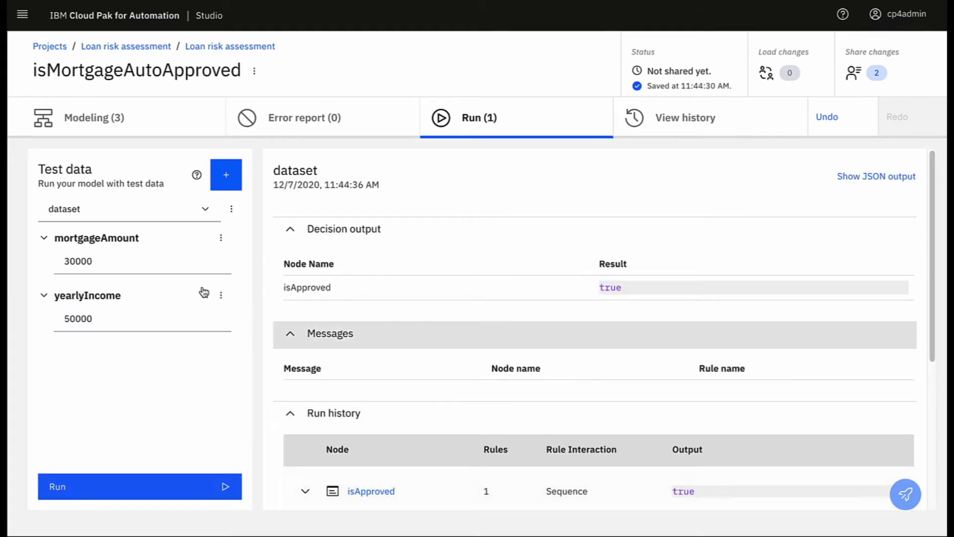
Rerun with mortgageAmount 150000 and yearlyIncome 2000, giving false, then return to the project
click(96, 257)
text(150000)
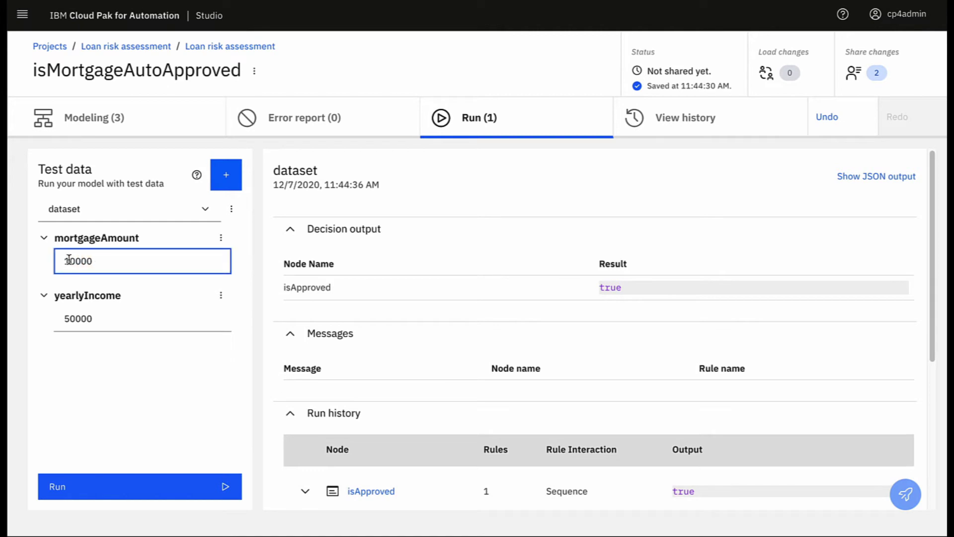
click(66, 321)
key(Delete)
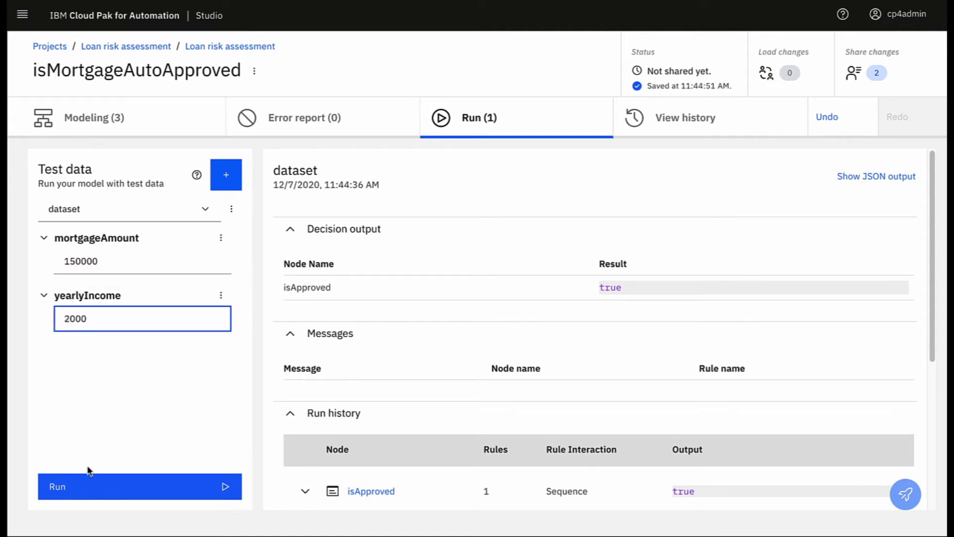
click(81, 485)
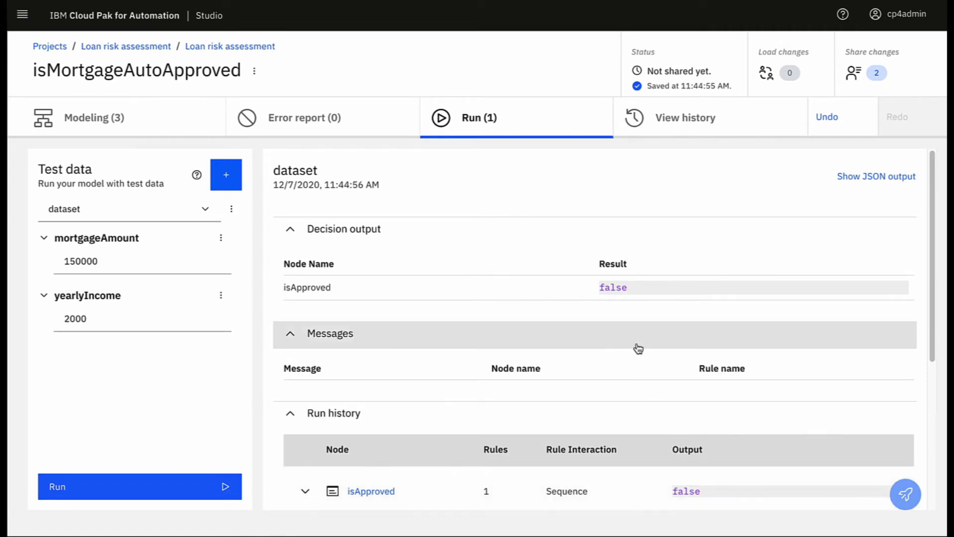
click(153, 50)
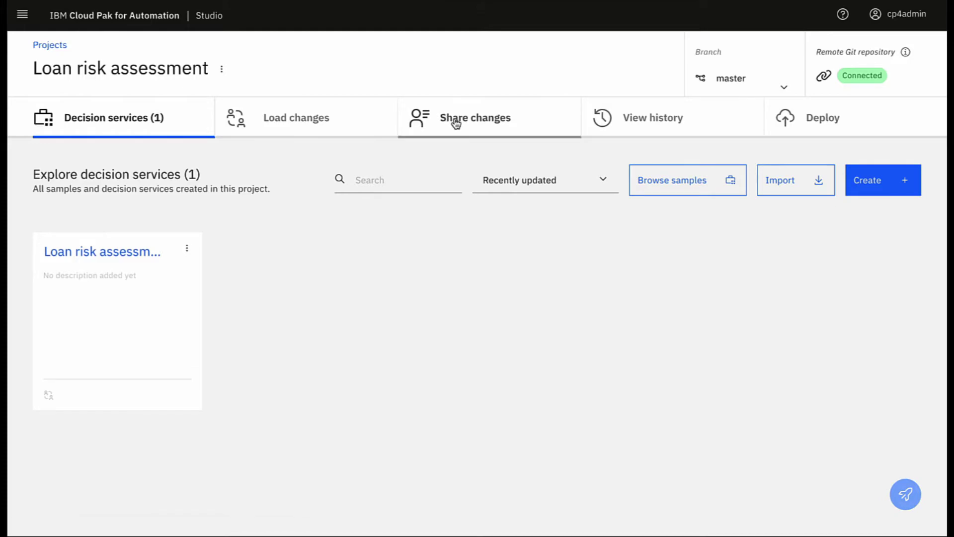
Share the pending isMortgageAutoApproved changes and check the project's history
click(455, 123)
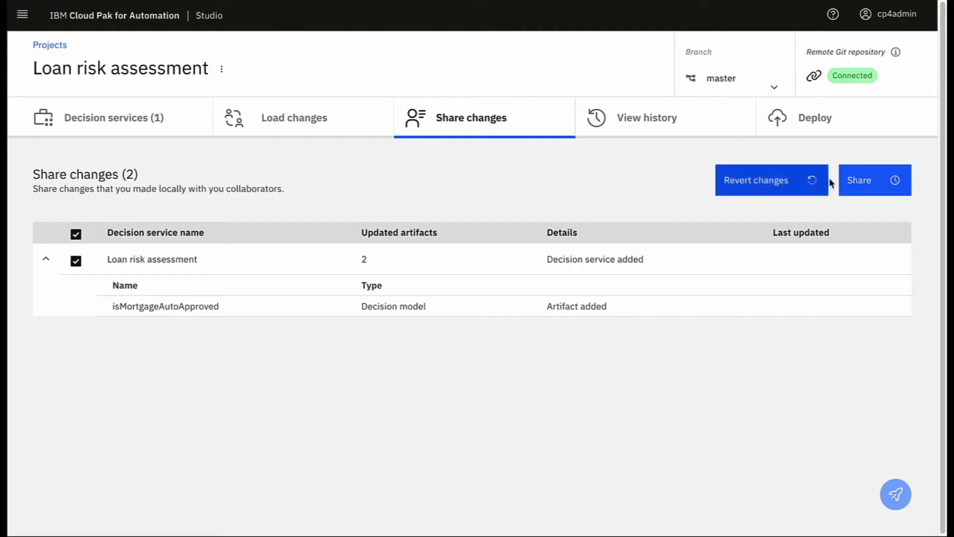
click(860, 180)
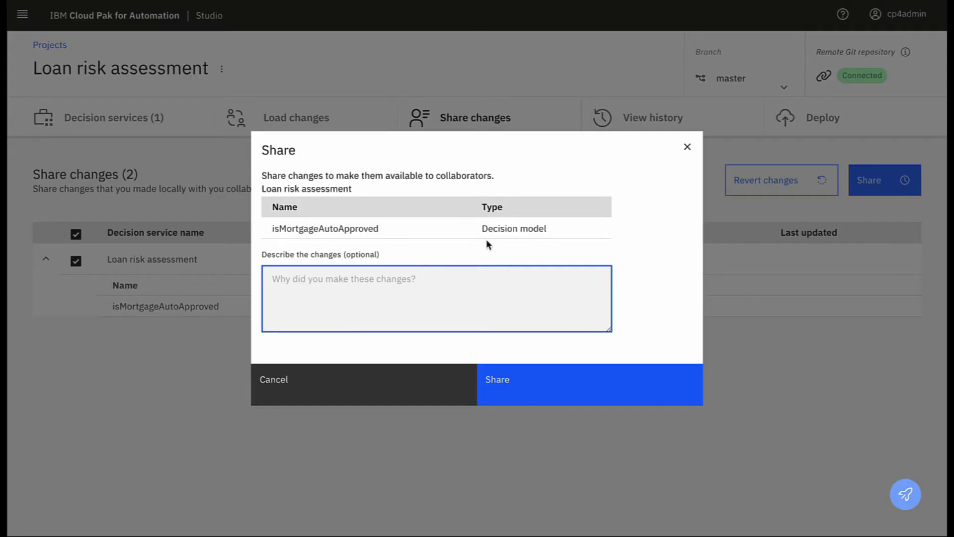
click(509, 382)
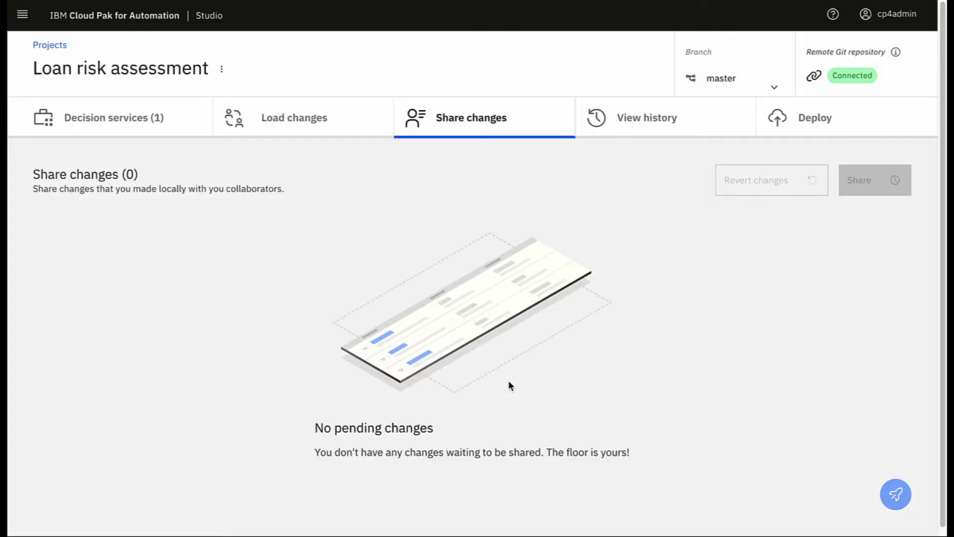
click(621, 125)
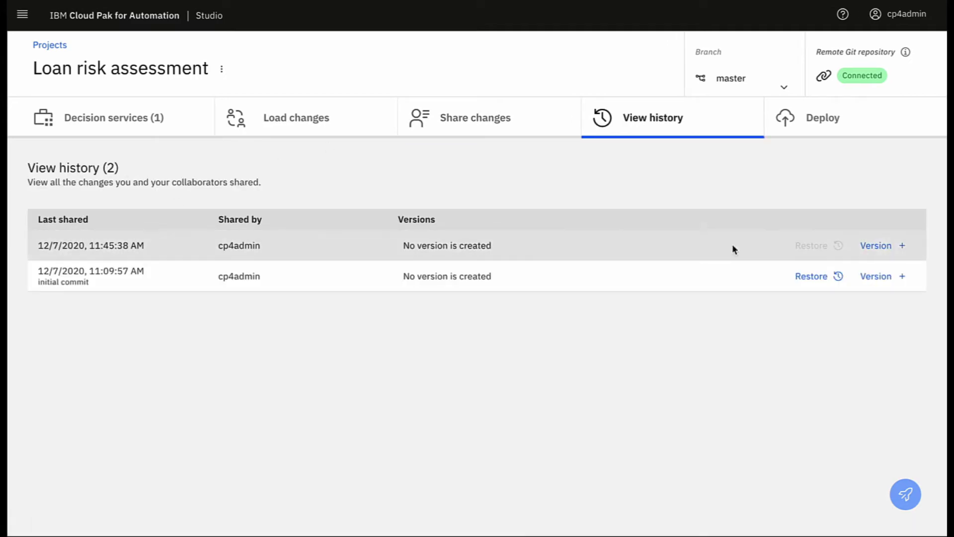
Create version v1 from the latest shared history entry
click(878, 246)
text(v1)
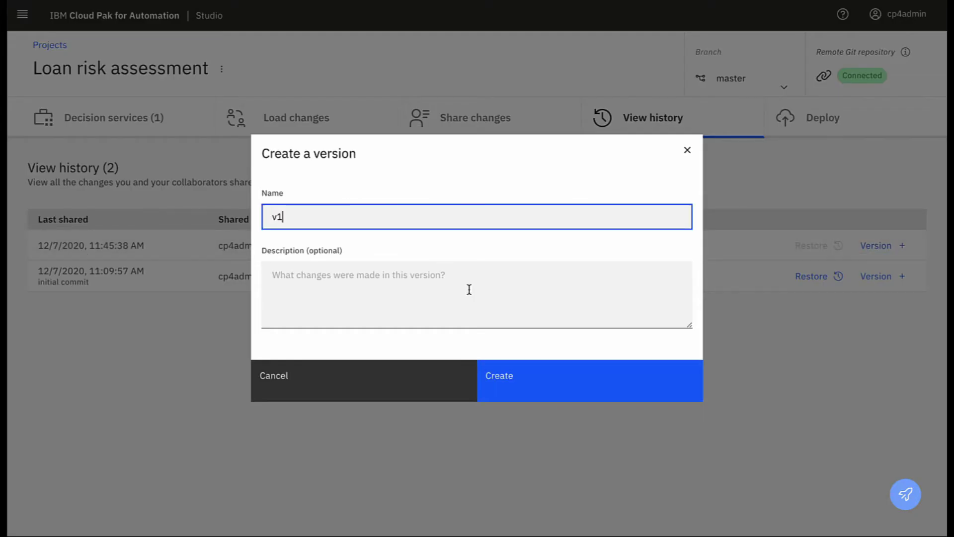
click(508, 387)
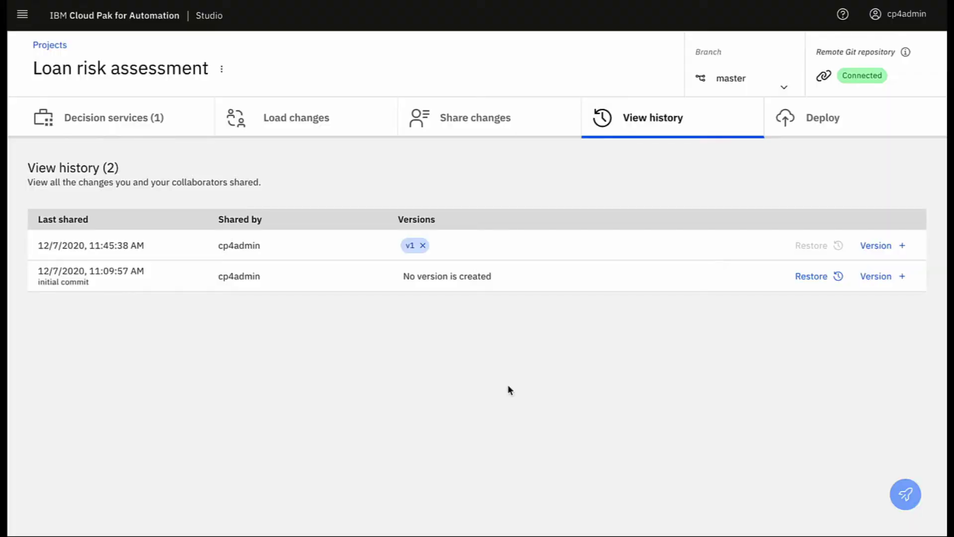
Deploy the Loan risk assessment decision service from version v1
click(820, 119)
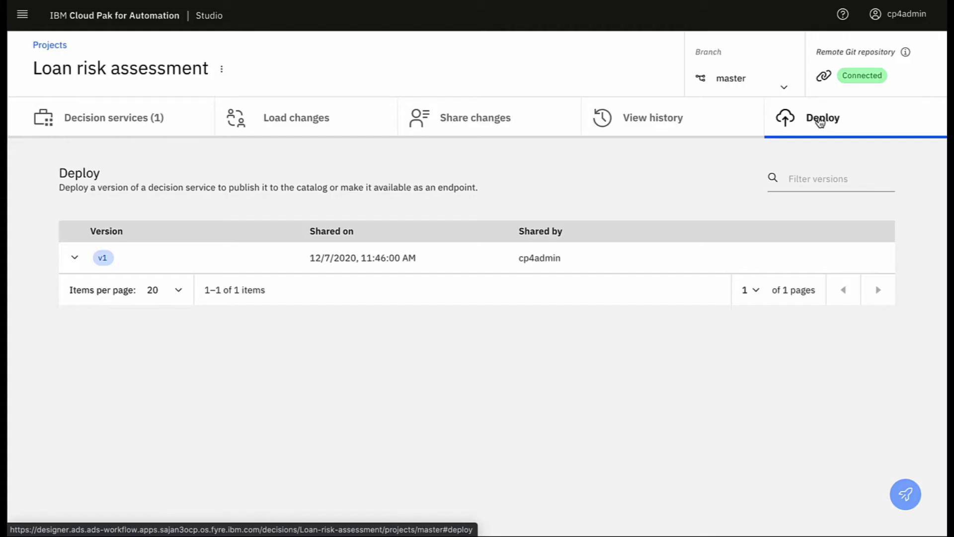
click(75, 258)
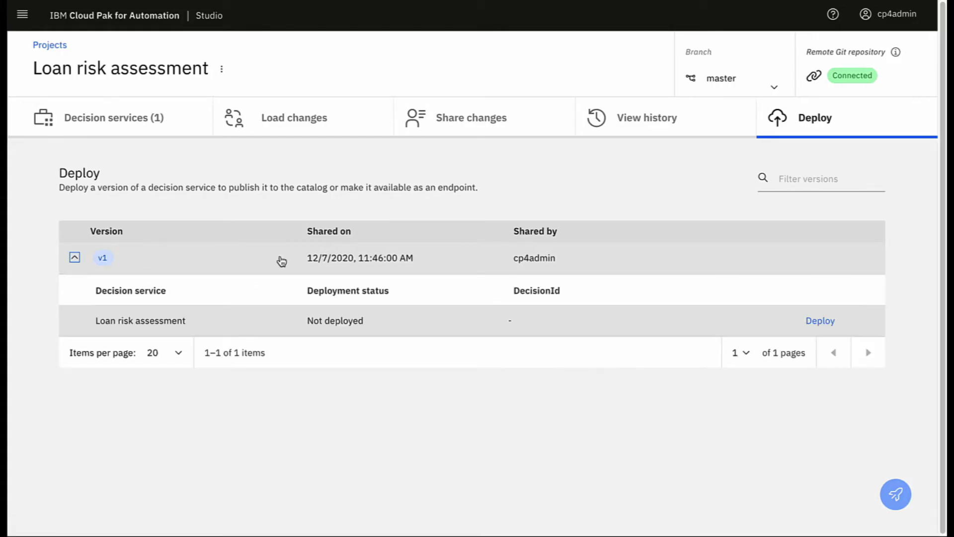
click(824, 322)
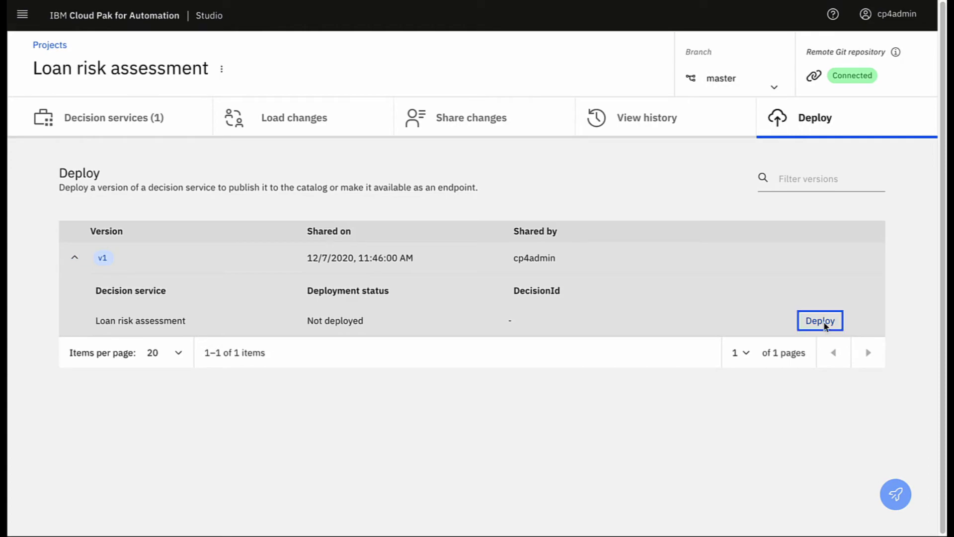
click(511, 332)
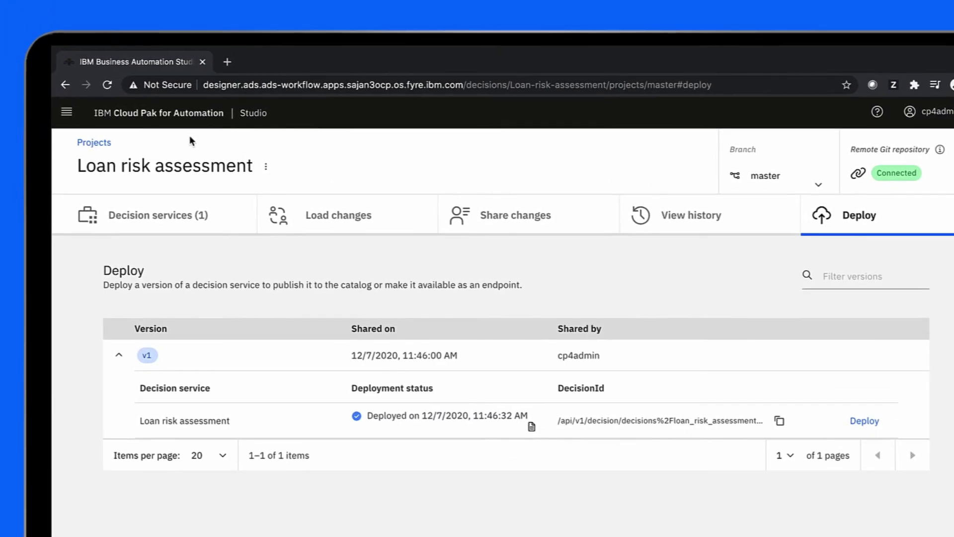
Publish version v1 of the Loan risk assessment decision, then view Published automation services
click(94, 143)
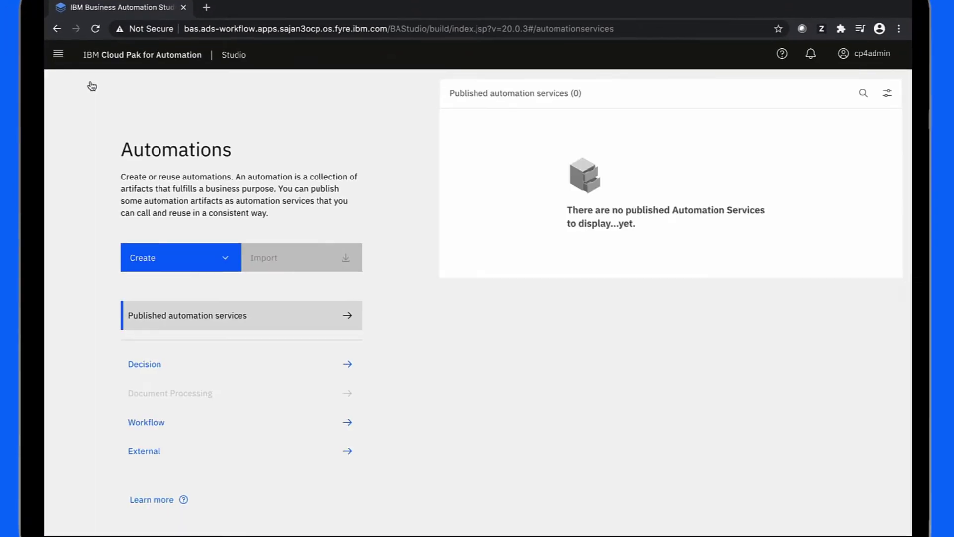
click(150, 365)
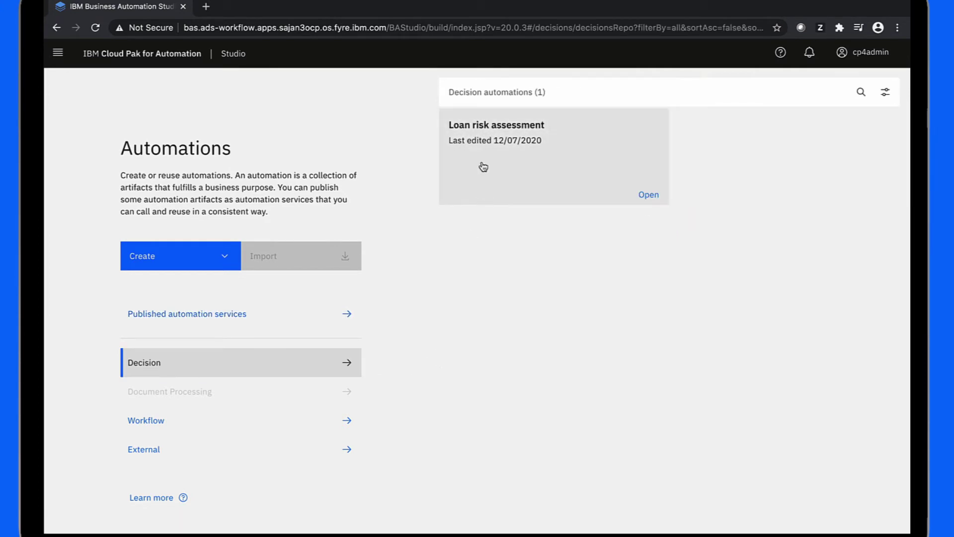
click(485, 165)
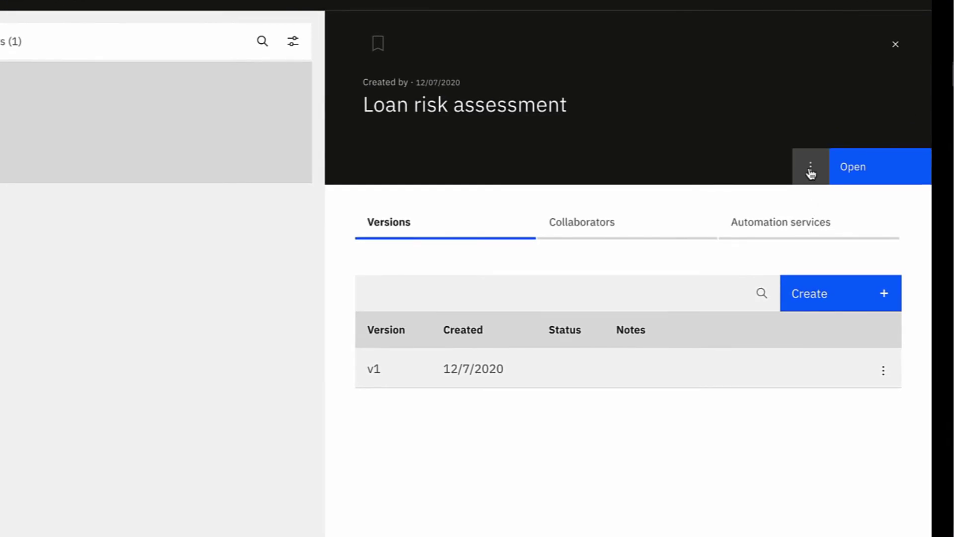
click(810, 171)
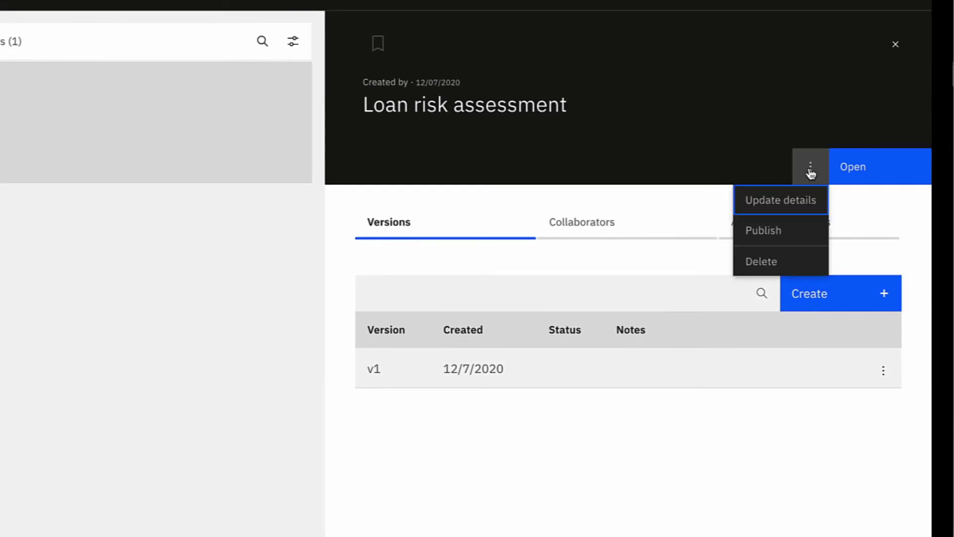
click(765, 231)
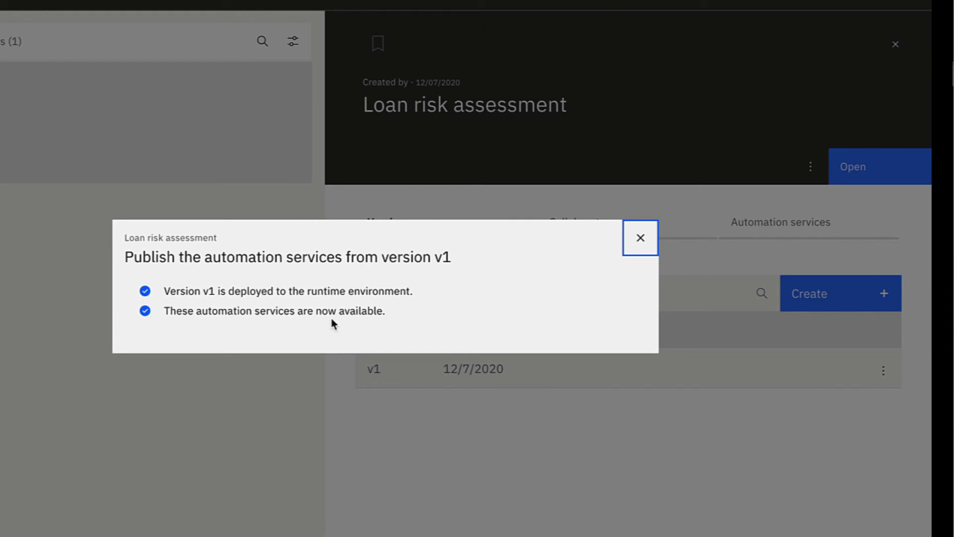
click(639, 239)
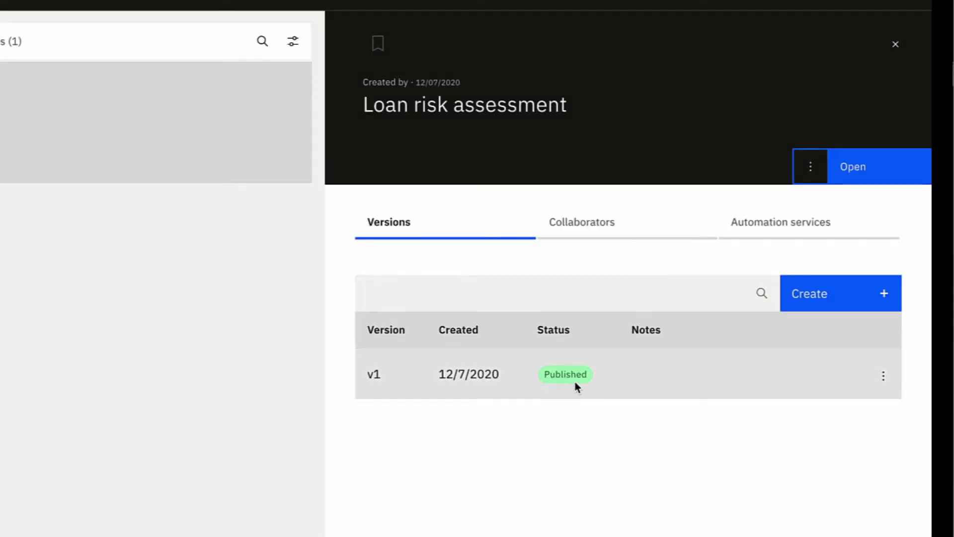
click(63, 91)
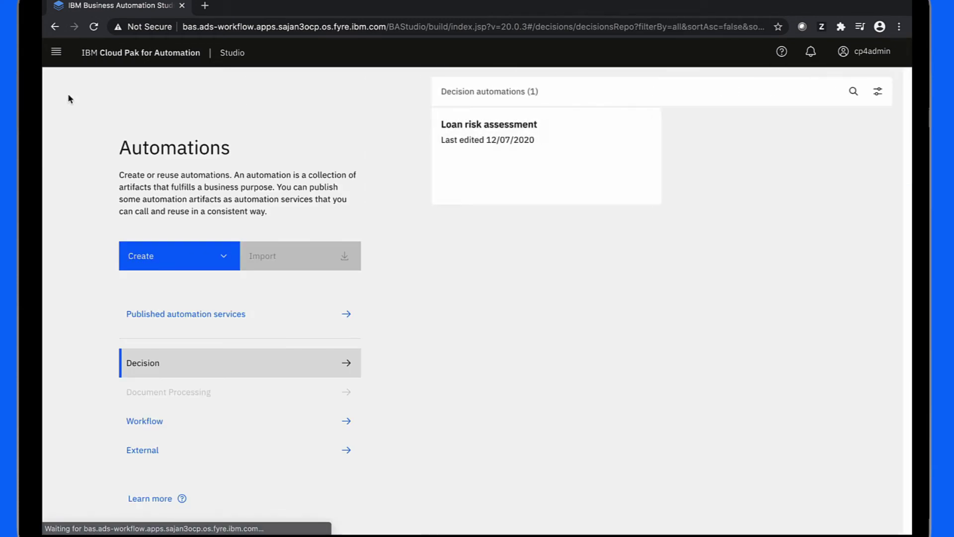
click(226, 320)
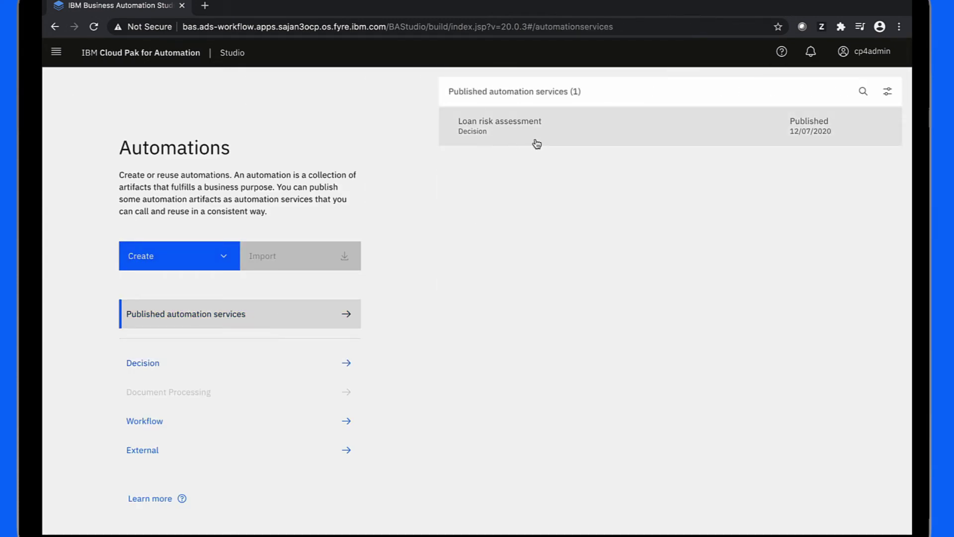
Open the MyMortgageApp application for editing from Applications
click(58, 52)
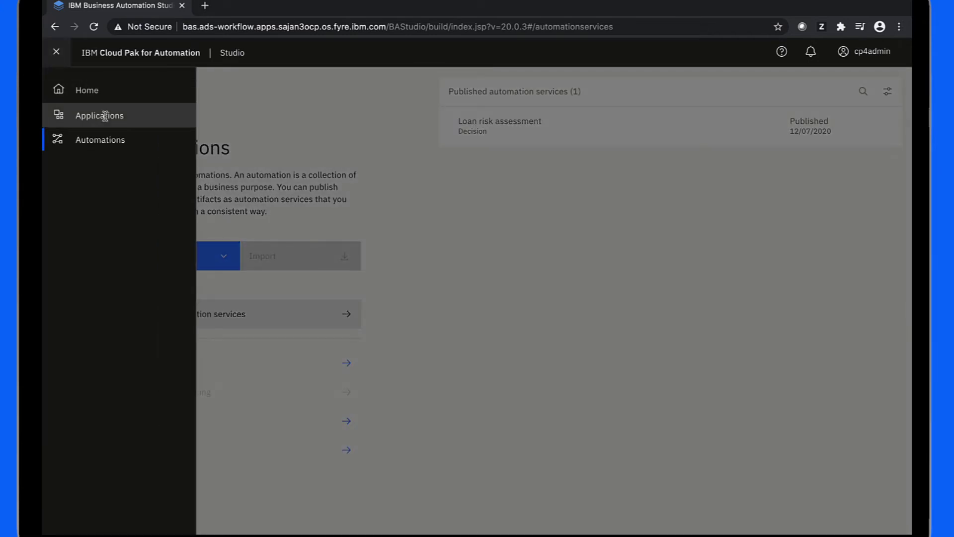
click(107, 115)
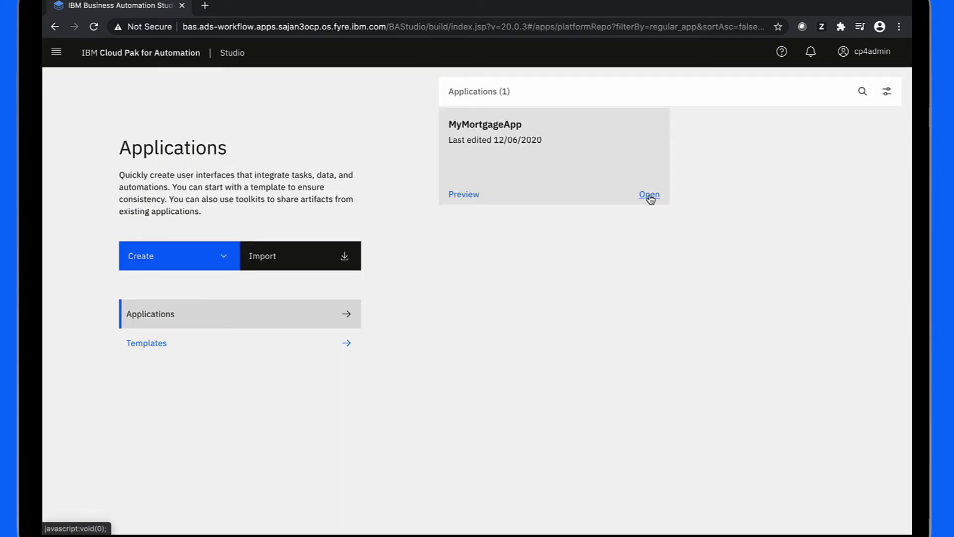
click(648, 194)
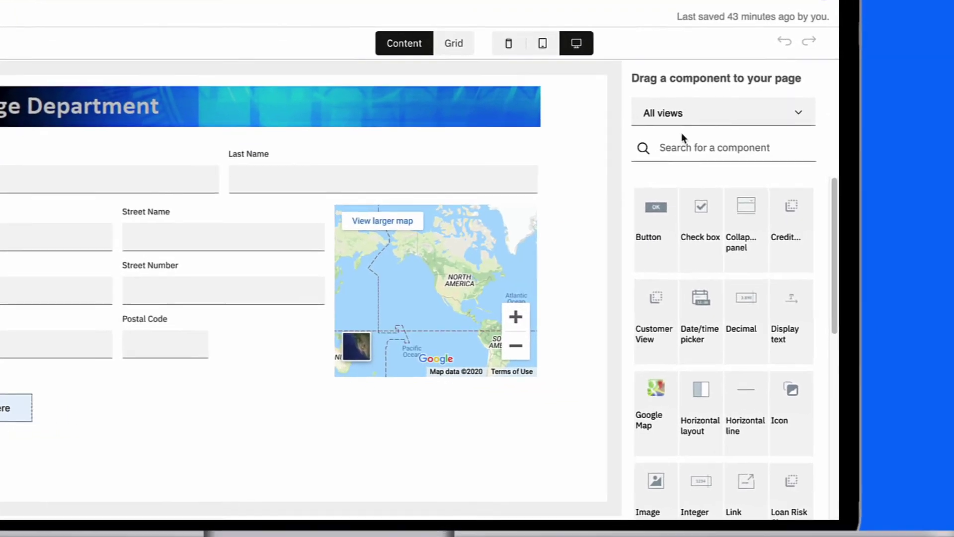
Add the Loan risk assessment automation service with its isMortgageAutoApproved operation
click(798, 112)
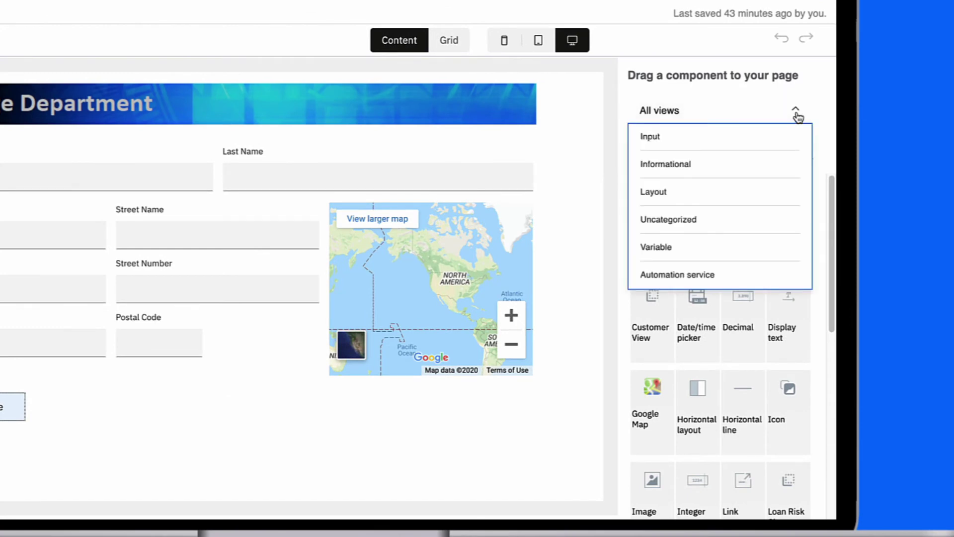
click(703, 283)
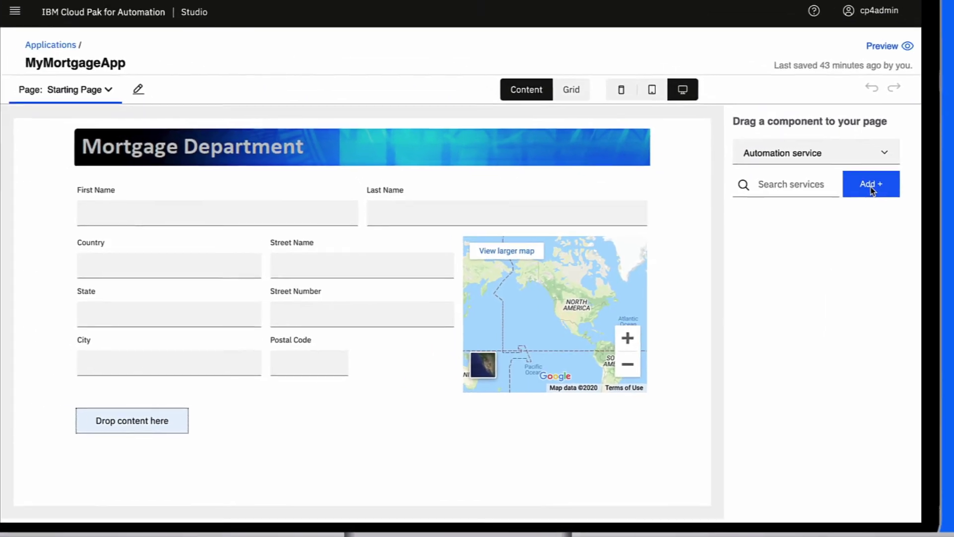
click(781, 144)
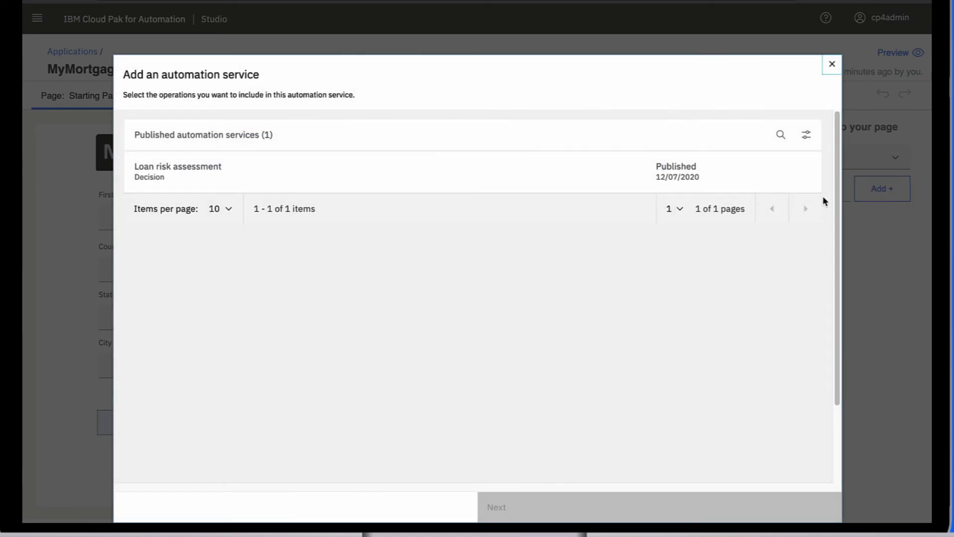
click(183, 183)
click(391, 347)
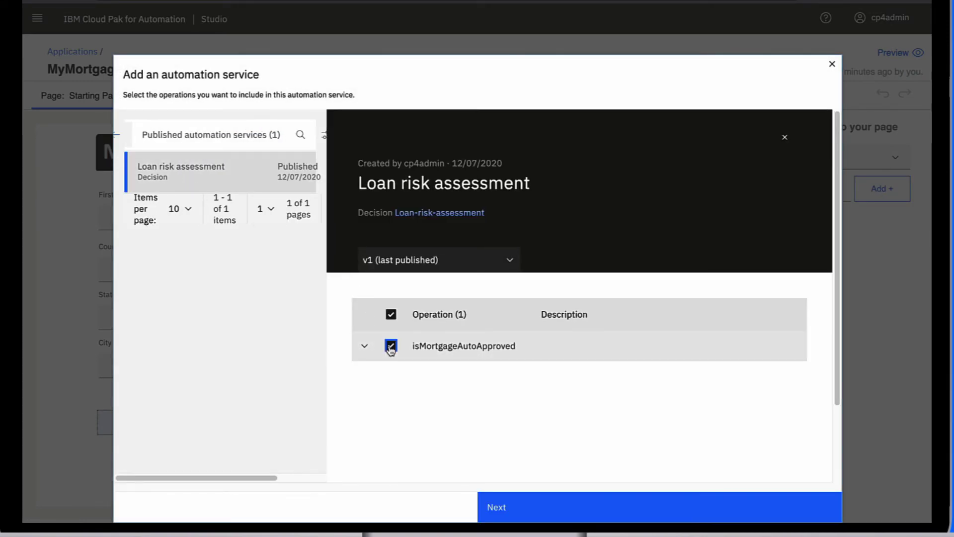
click(505, 509)
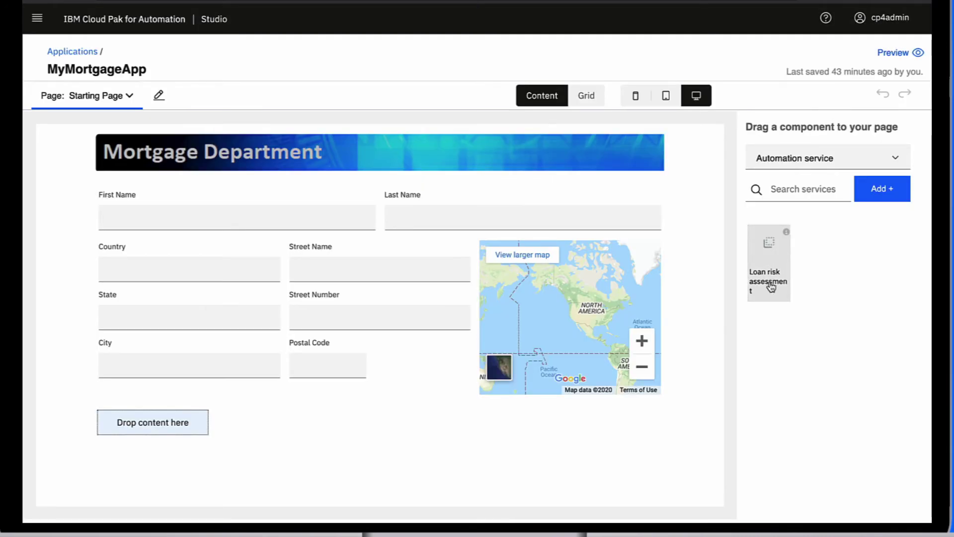
Place the Loan risk assessment service on the page without an isMortgageAutoApproved_200 output field
drag(771, 286, 168, 421)
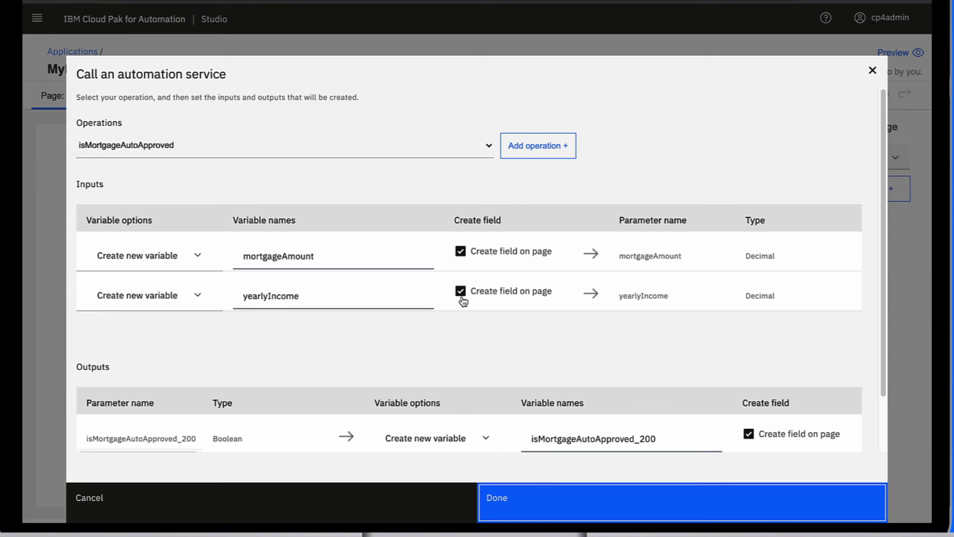
scroll(431, 323, down, 1)
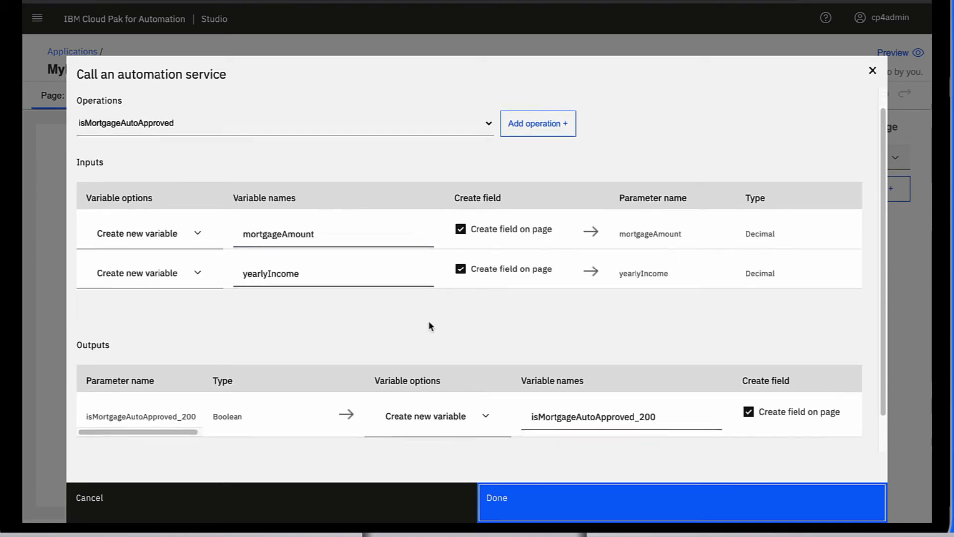
click(748, 386)
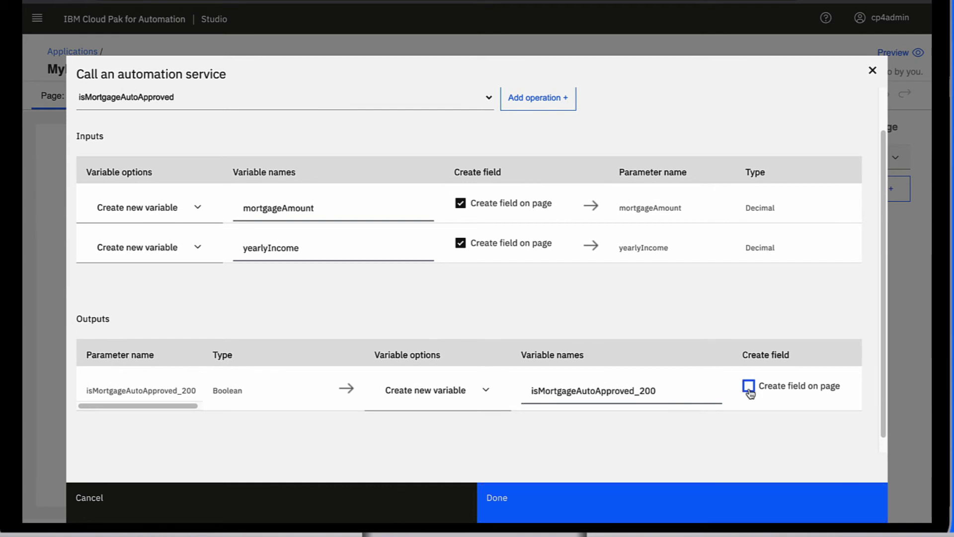
click(517, 504)
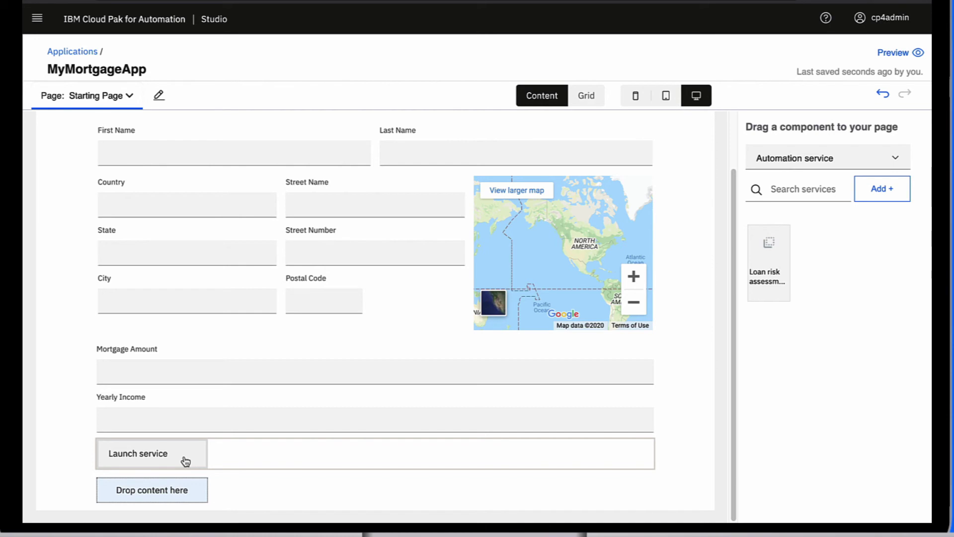
Move the Launch service button below Yearly Income and relabel it Next
click(175, 456)
drag(175, 457, 160, 493)
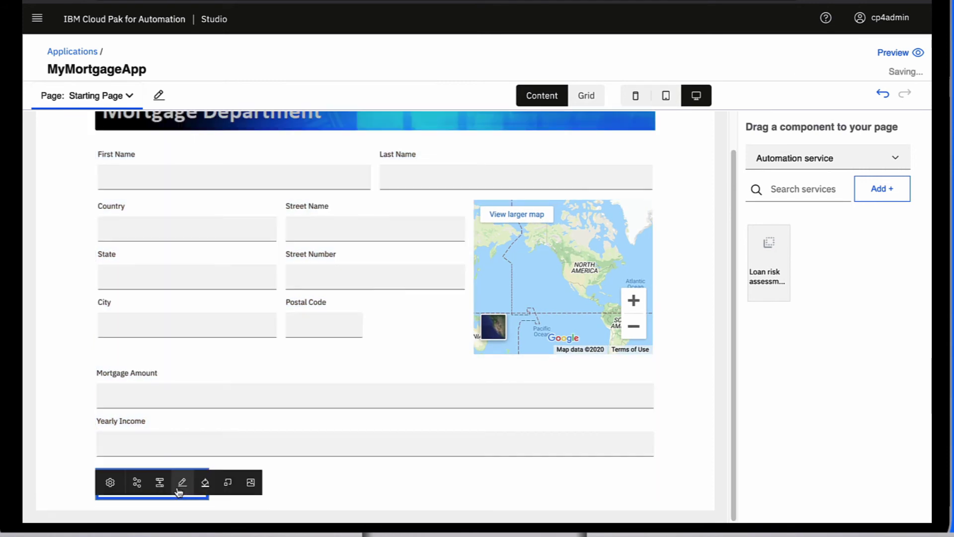
click(181, 483)
text(Next)
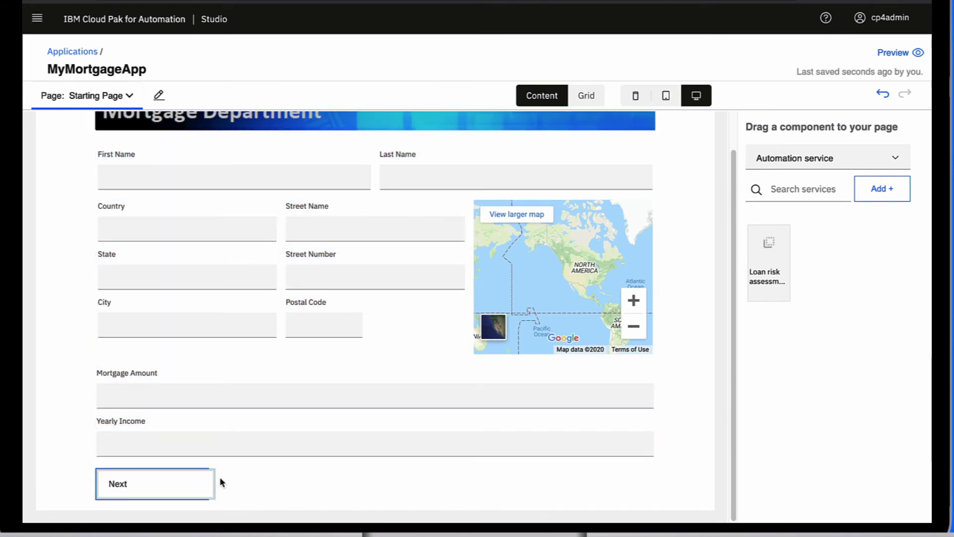
click(221, 482)
click(147, 503)
Give the Next button a blue fill and an arrow icon
click(204, 485)
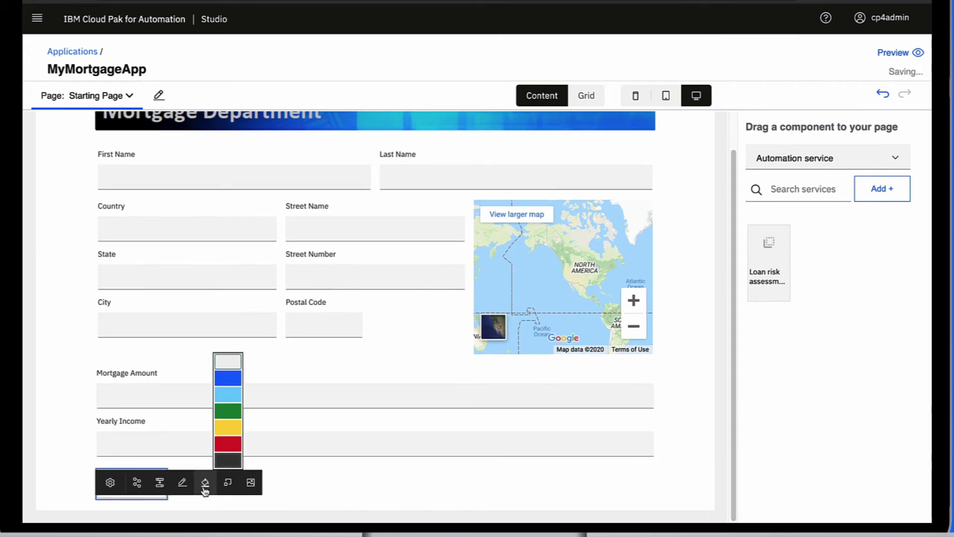
click(224, 380)
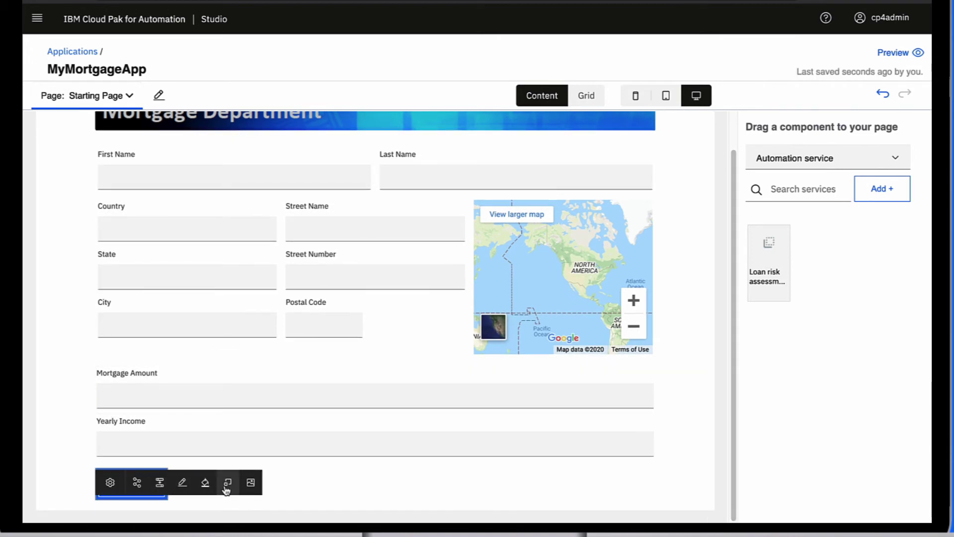
click(251, 482)
text(arrow)
click(886, 150)
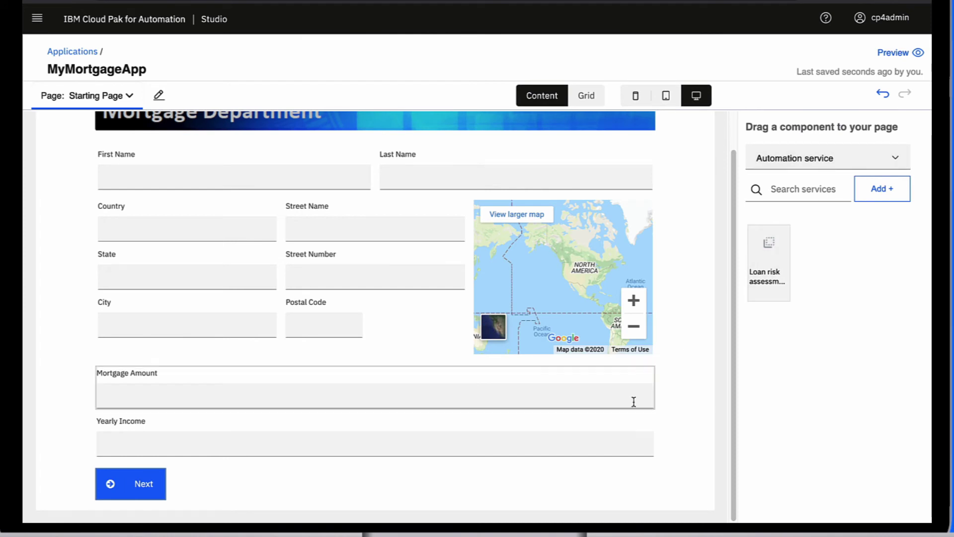
click(158, 485)
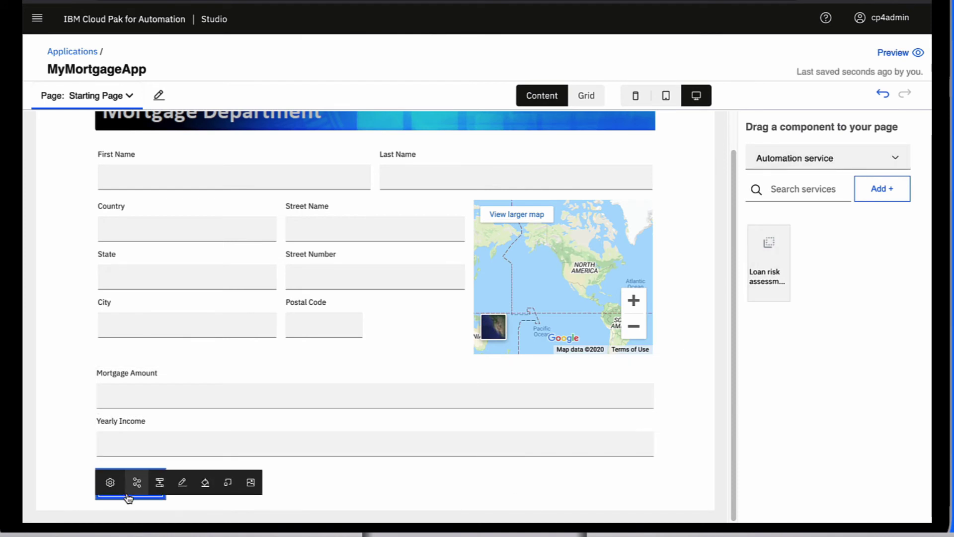
Route the Next button to a new page named Auto Approved
click(162, 490)
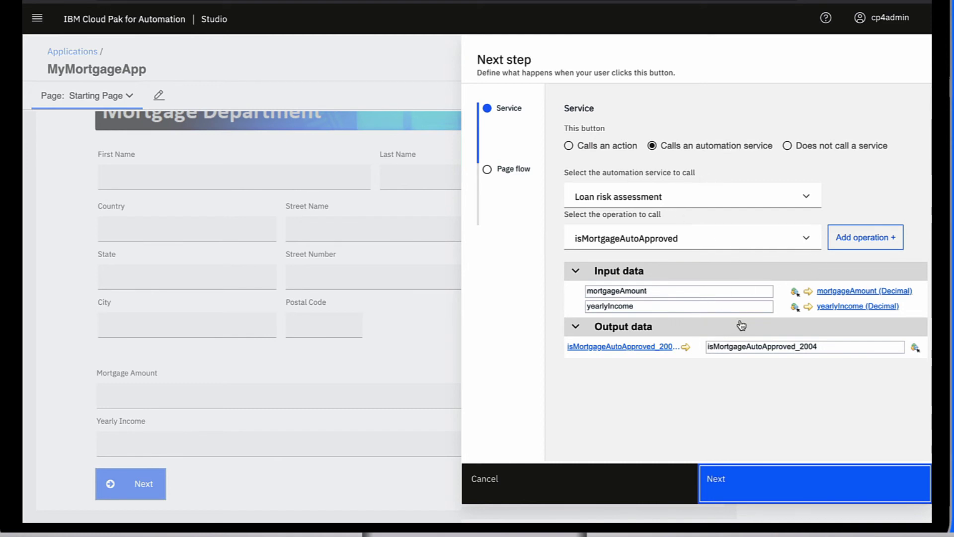
click(725, 497)
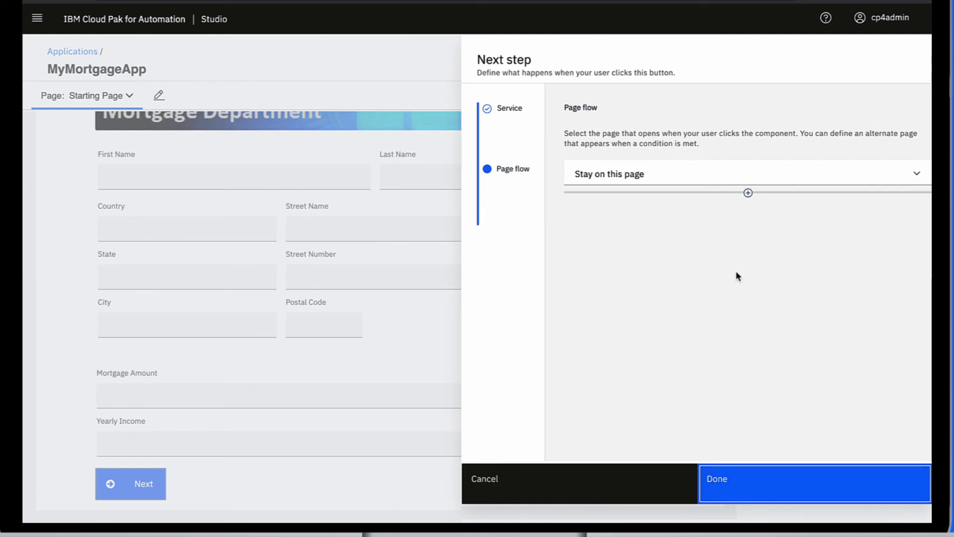
click(894, 185)
click(664, 227)
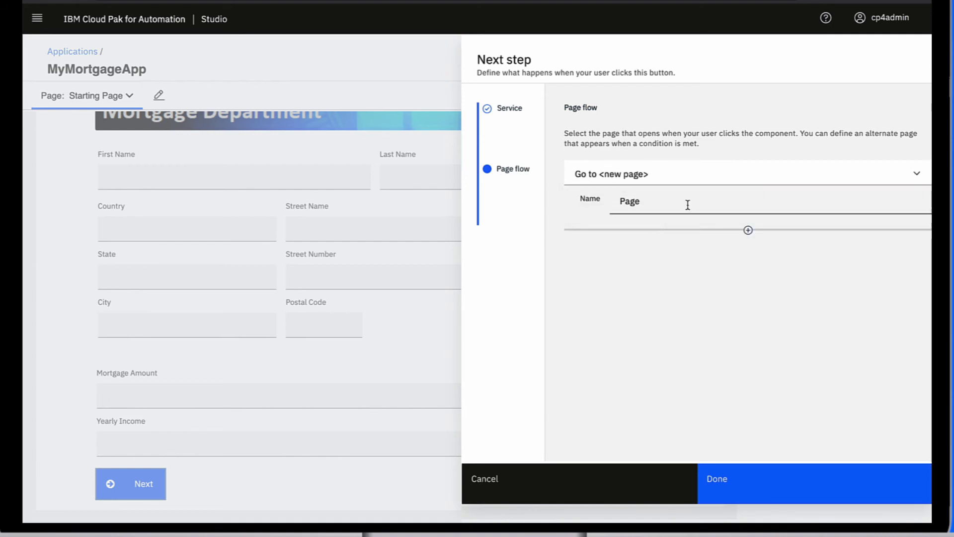
click(687, 204)
key(ctrl+a)
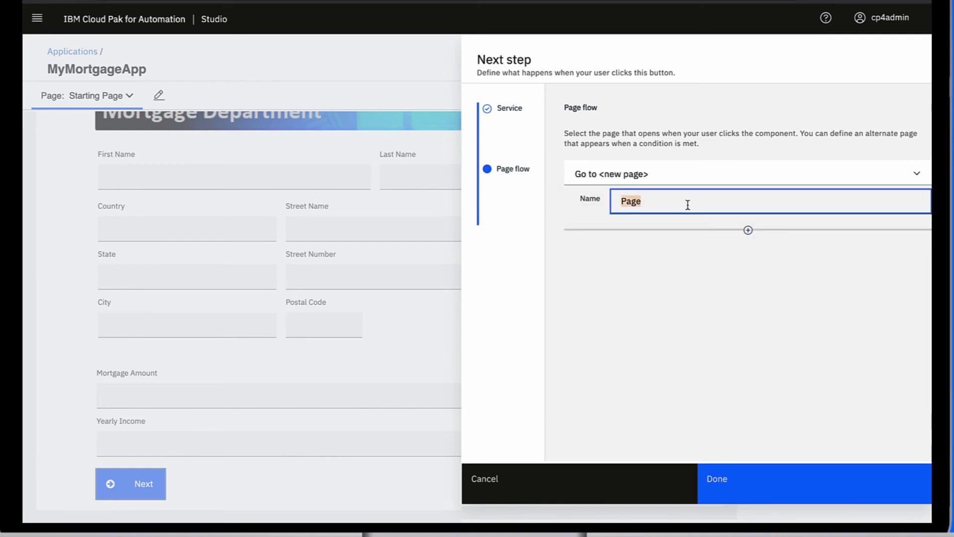
text(Auto Approved)
Go to Auto Approved only when isMortgageAutoApproved_200 equals true
click(747, 229)
click(726, 238)
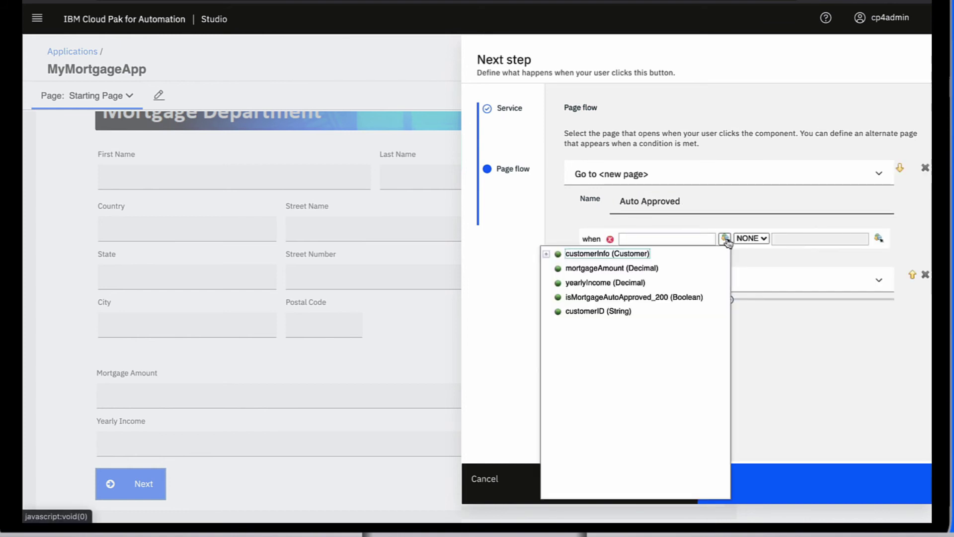
click(640, 297)
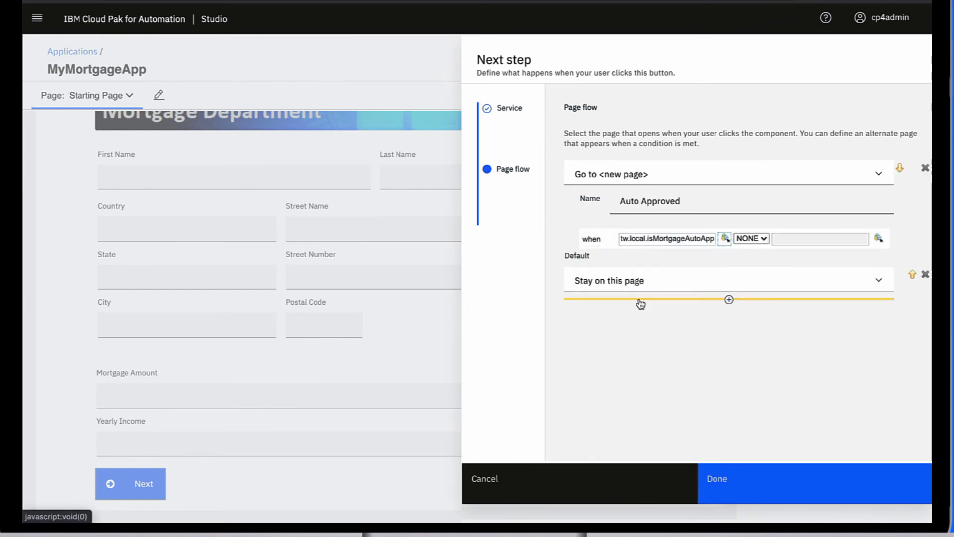
click(751, 238)
click(745, 250)
text(true)
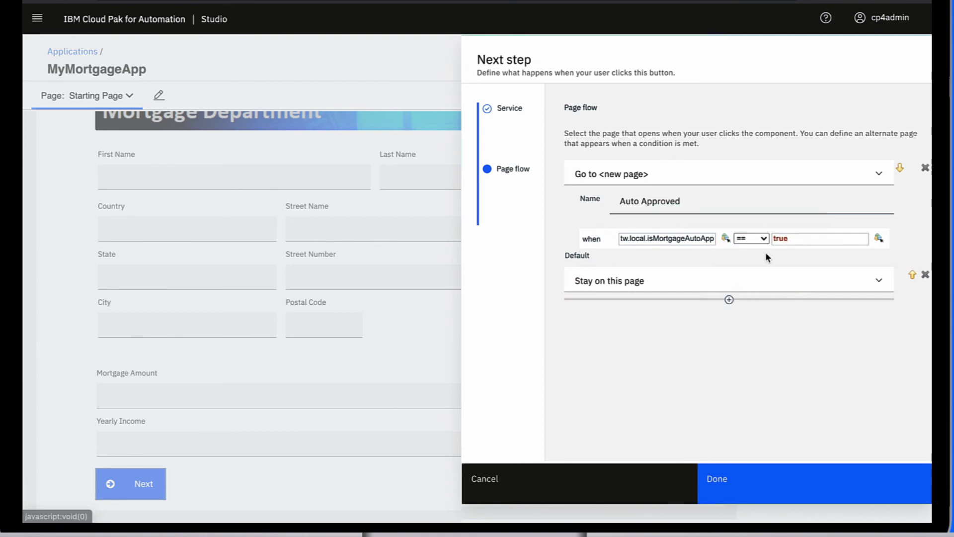
Send all other cases to a new Risk Assessment page and finish the setup
click(872, 279)
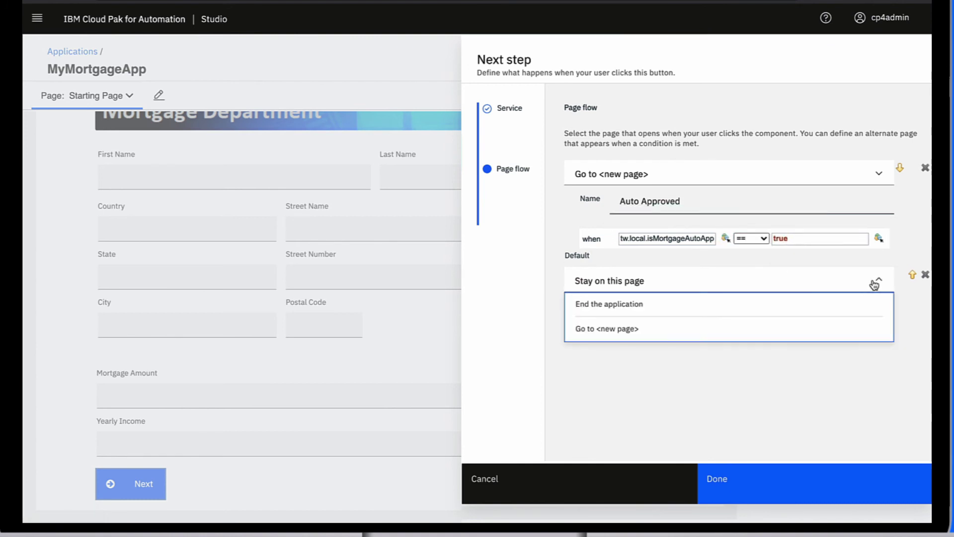
click(591, 329)
double_click(640, 310)
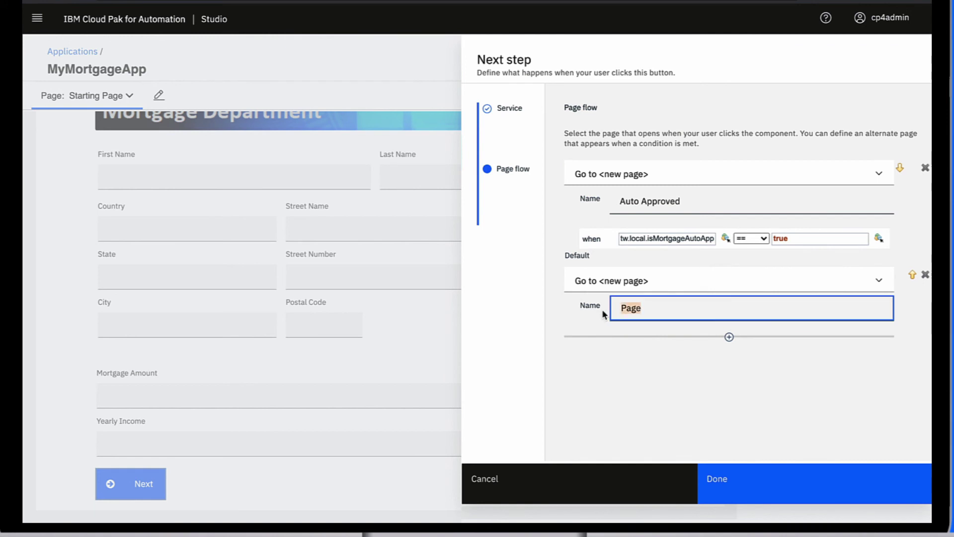
text(Risk Assessment)
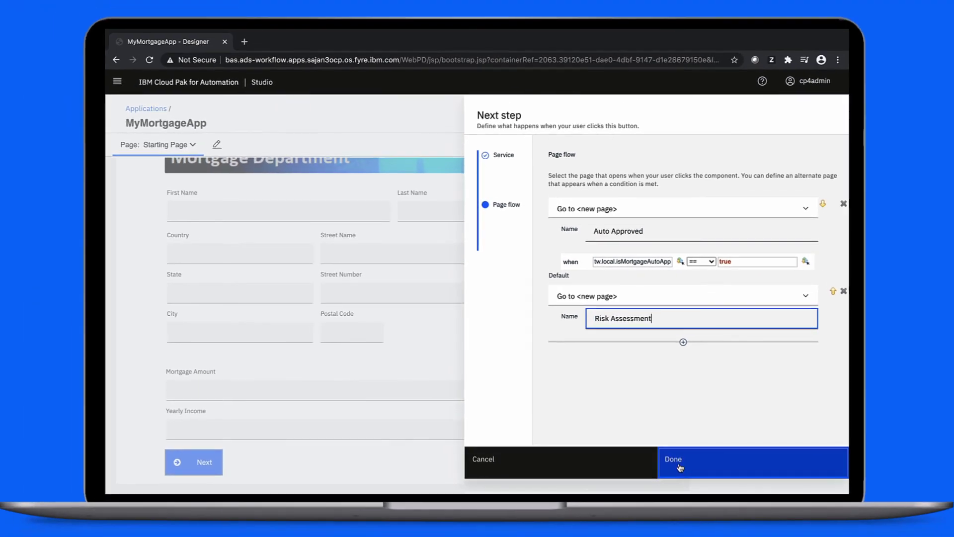
click(713, 479)
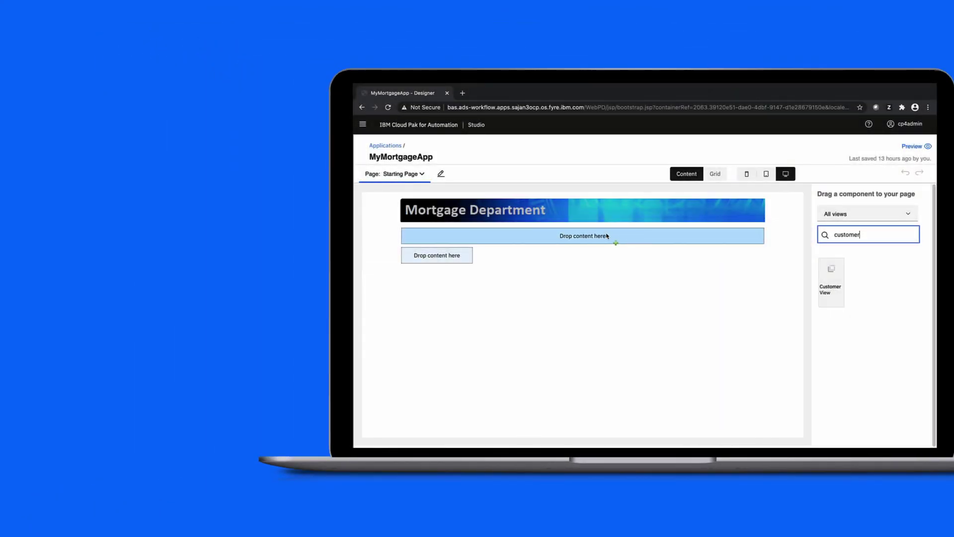
Add a second decision input named yearlyIncome with number type
drag(606, 235, 606, 235)
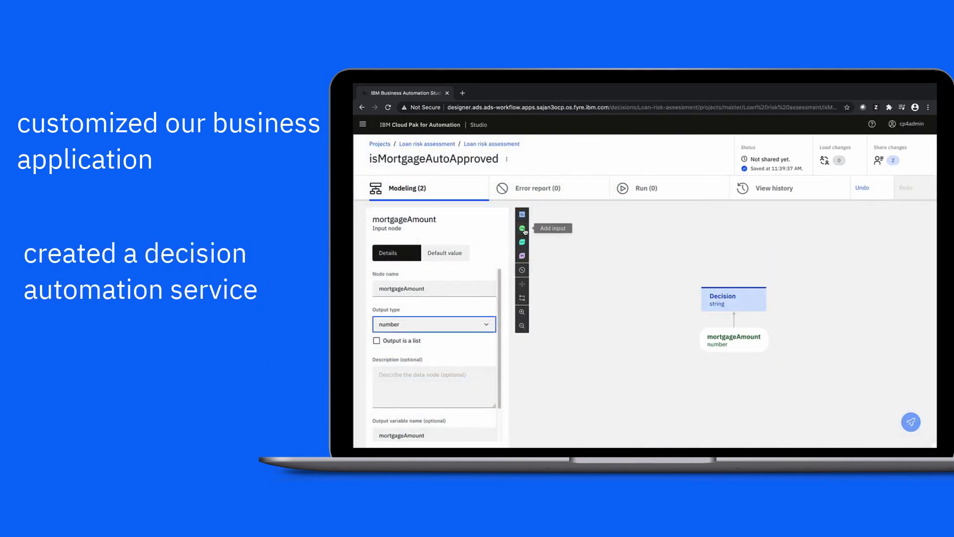
click(522, 228)
text(yearlyIncome)
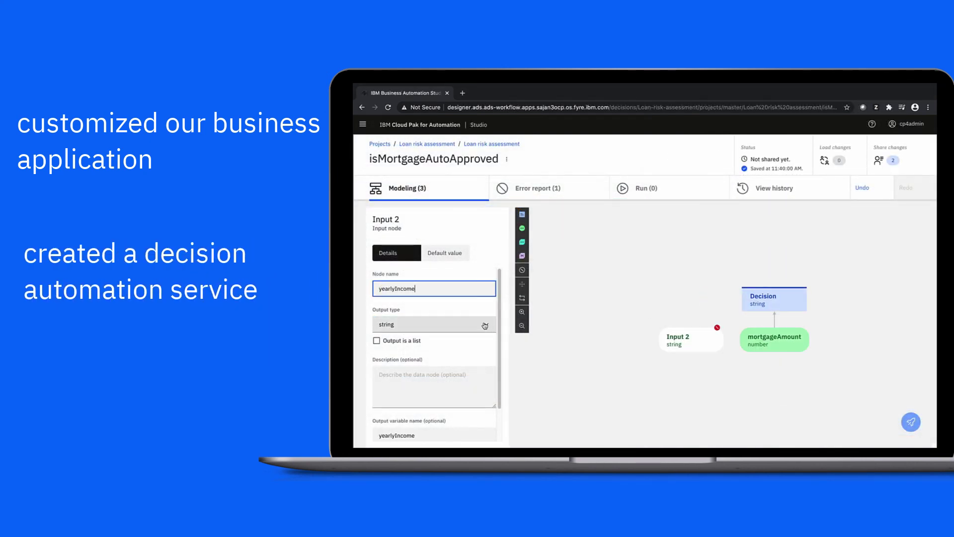
click(484, 325)
click(476, 317)
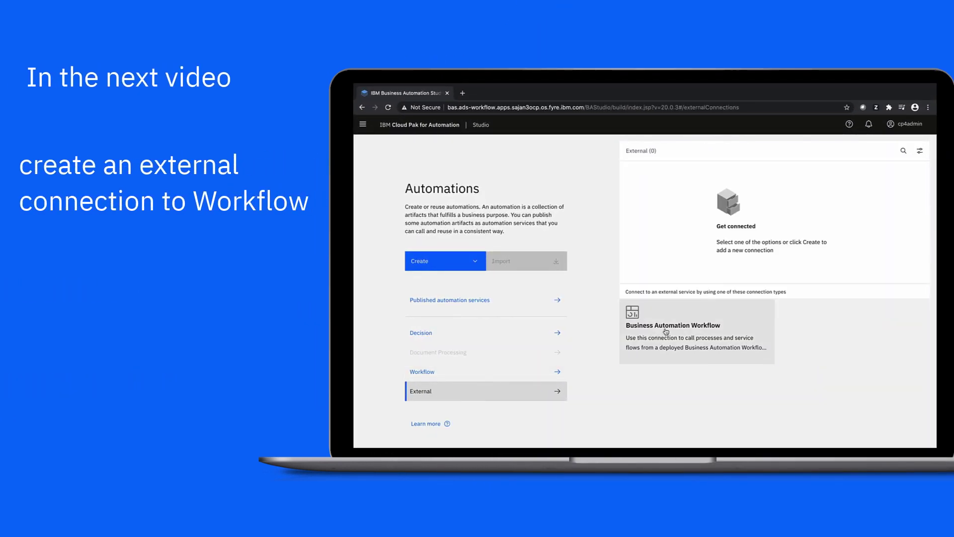
Start a Business Automation Workflow connection and begin naming it MortgagePADemon
click(666, 332)
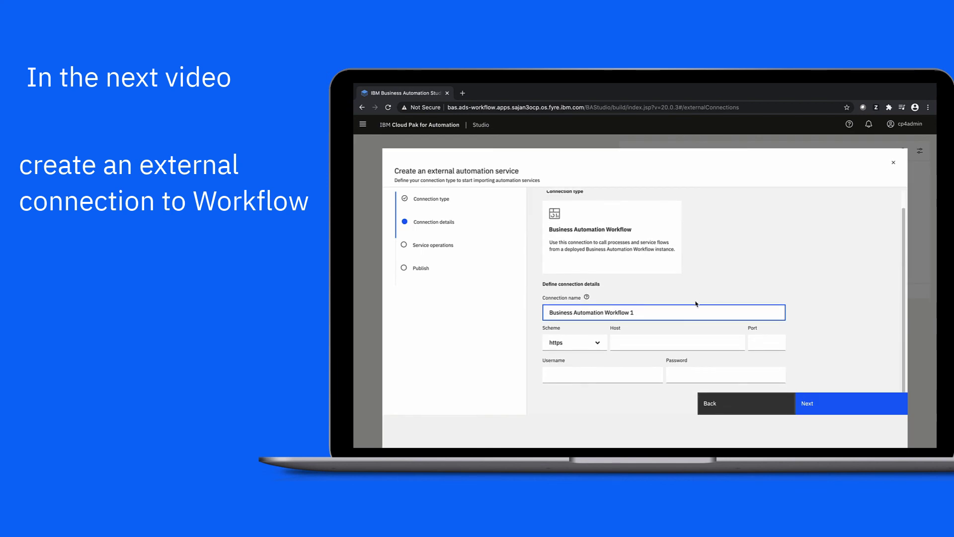
triple_click(633, 313)
text(Mortgage)
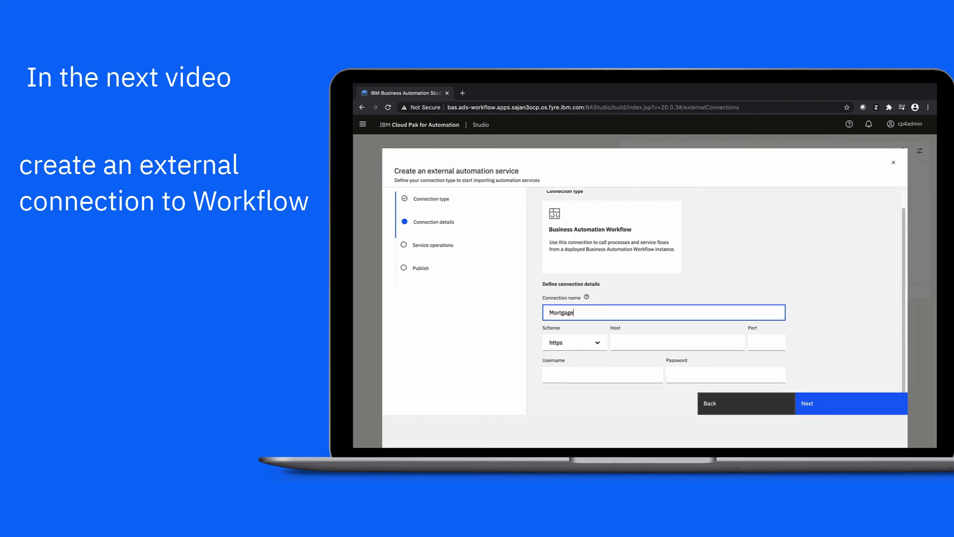